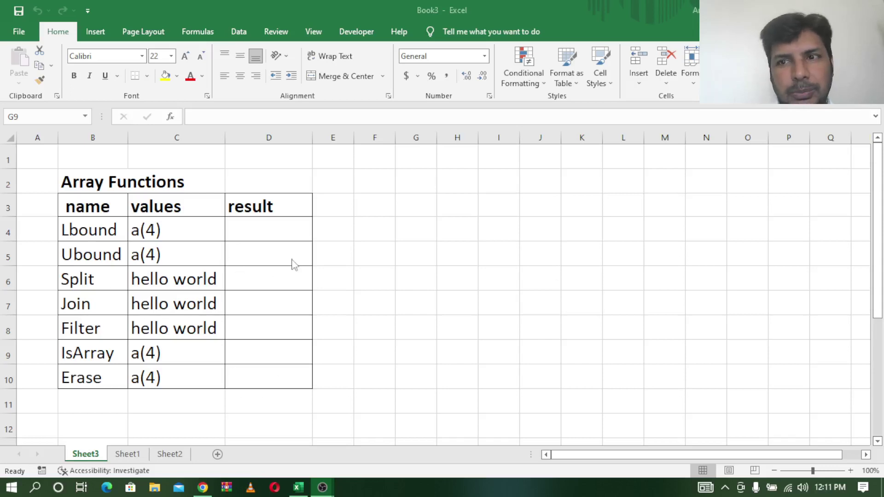
# Show the Array Functions title in B2, then switch to the YouTube channel's playlists page.
pyautogui.hotkey('alt', 'Tab')
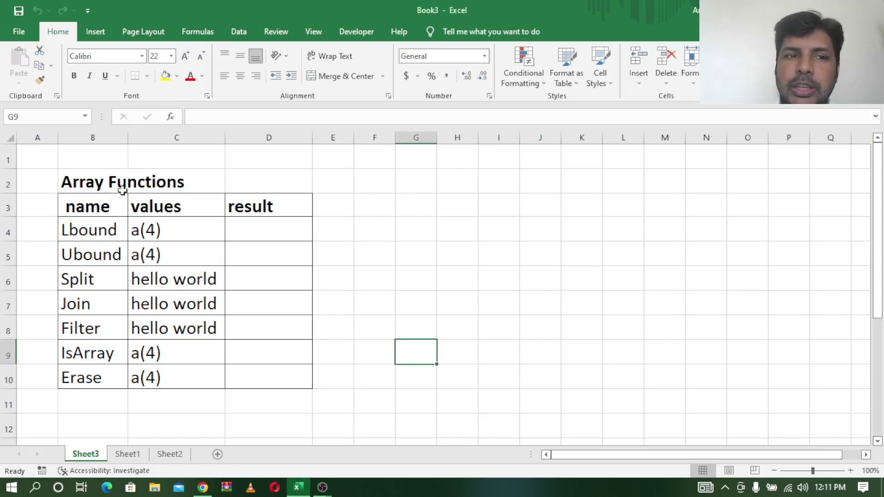
pyautogui.click(81, 181)
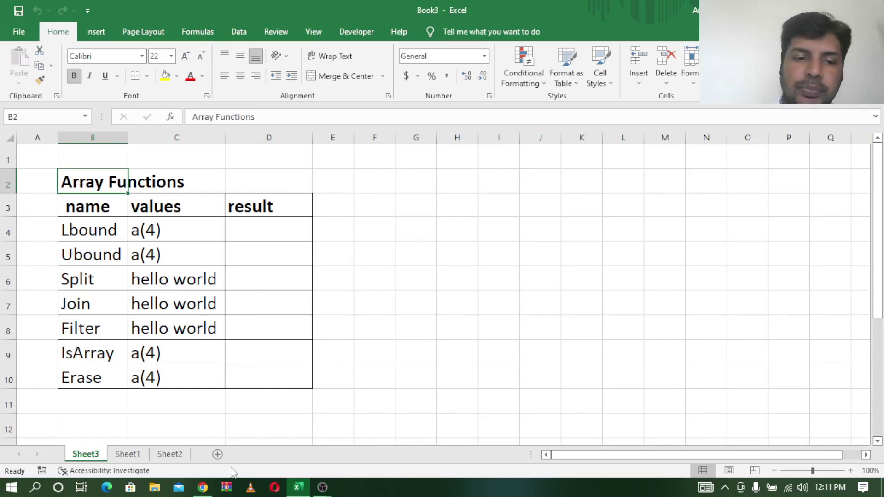
pyautogui.click(203, 488)
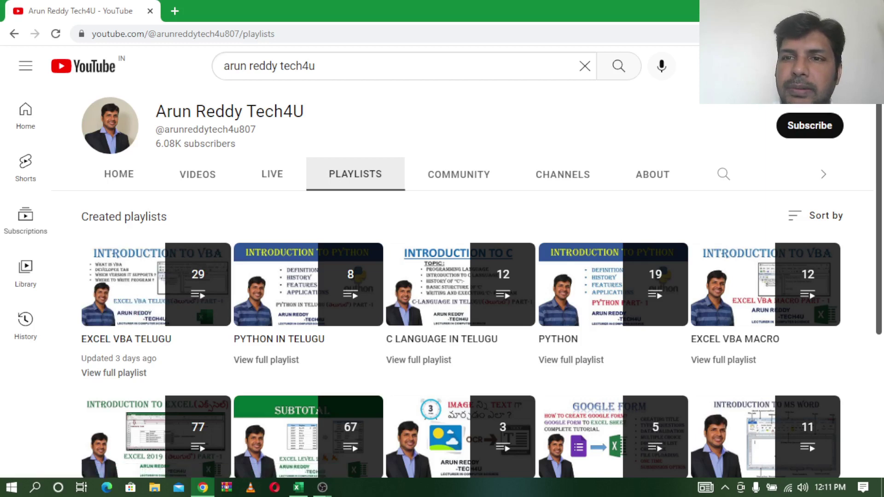
# Return from the YouTube playlists to the Array Functions workbook in Excel.
pyautogui.hotkey('alt', 'Tab')
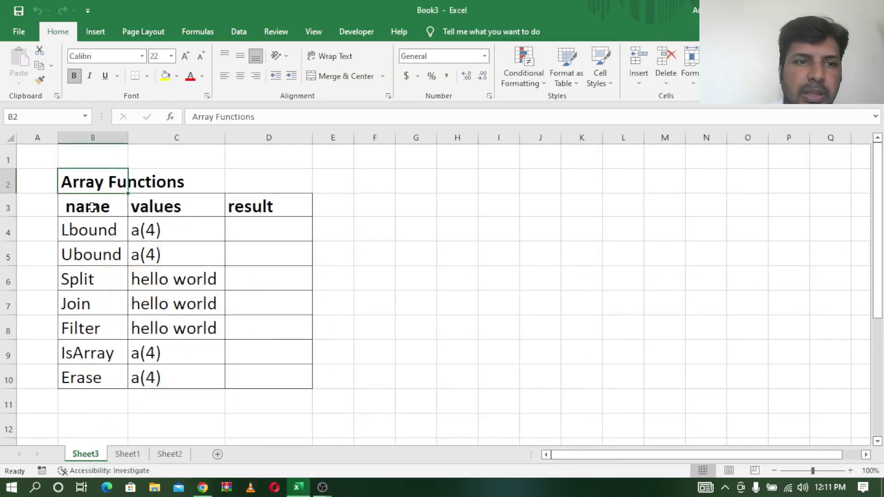
pyautogui.click(88, 208)
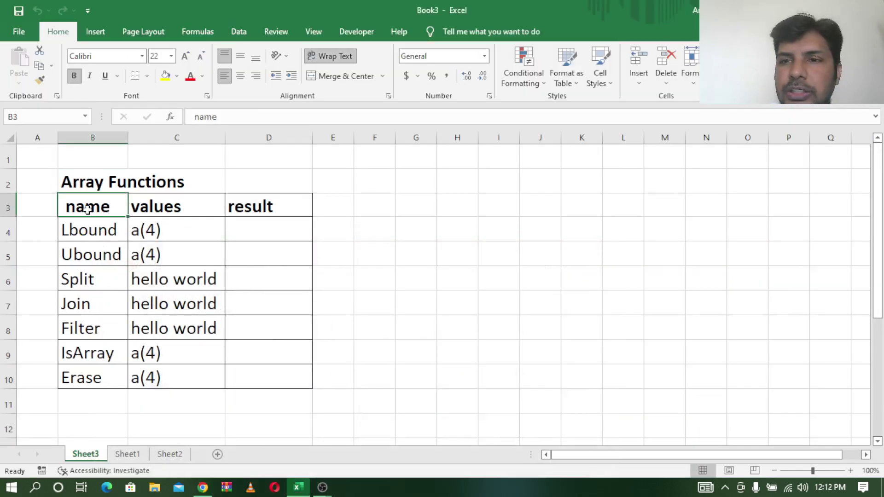
pyautogui.moveTo(93, 230); pyautogui.dragTo(82, 383)
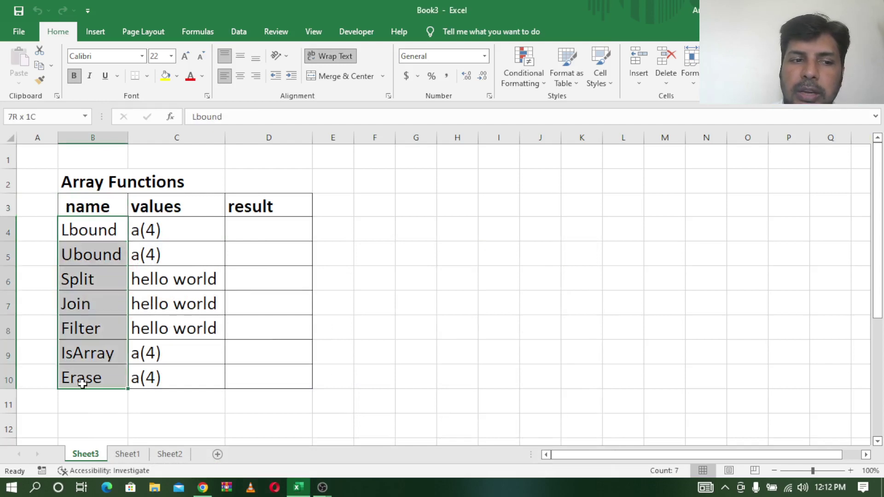
pyautogui.click(105, 232)
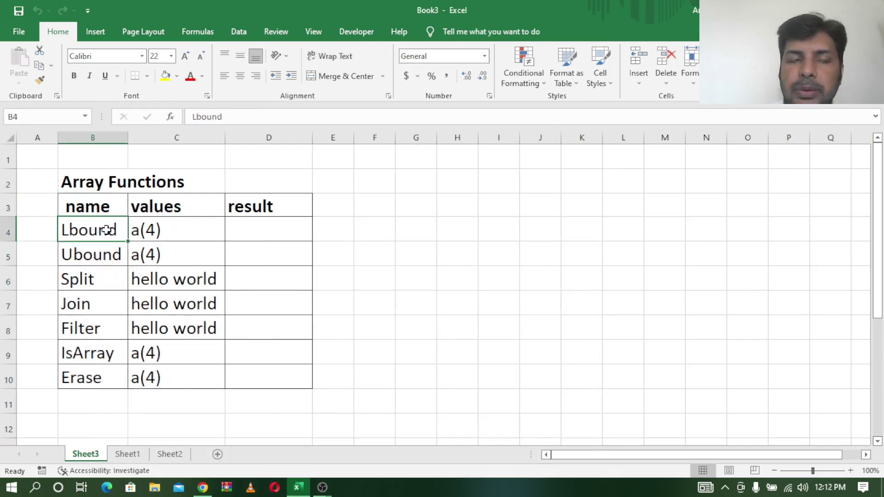
pyautogui.click(97, 254)
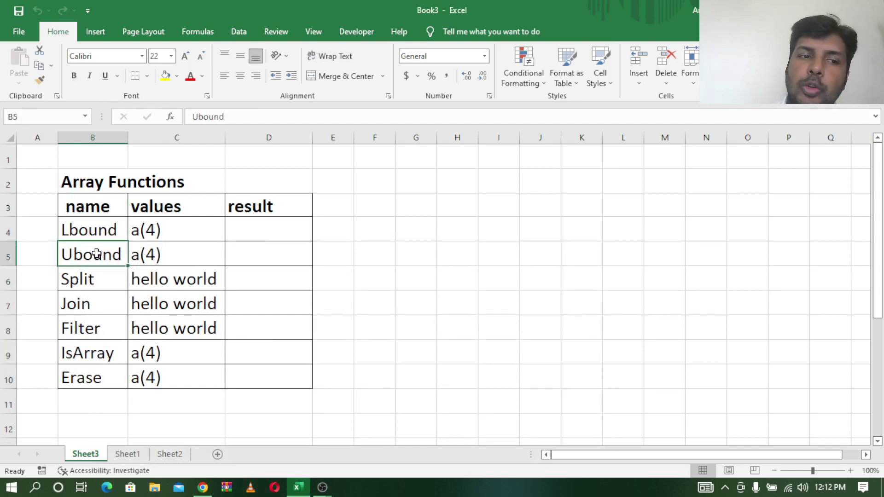
pyautogui.click(95, 229)
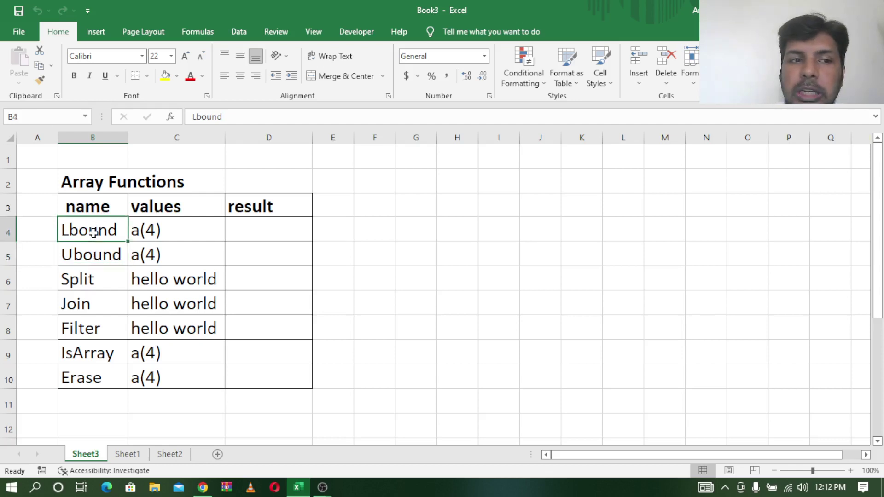
pyautogui.click(100, 255)
pyautogui.click(105, 234)
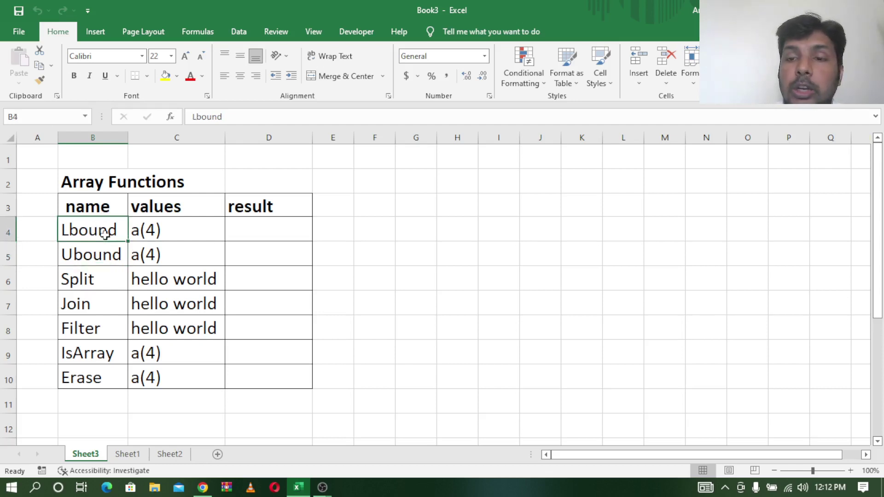
pyautogui.click(100, 252)
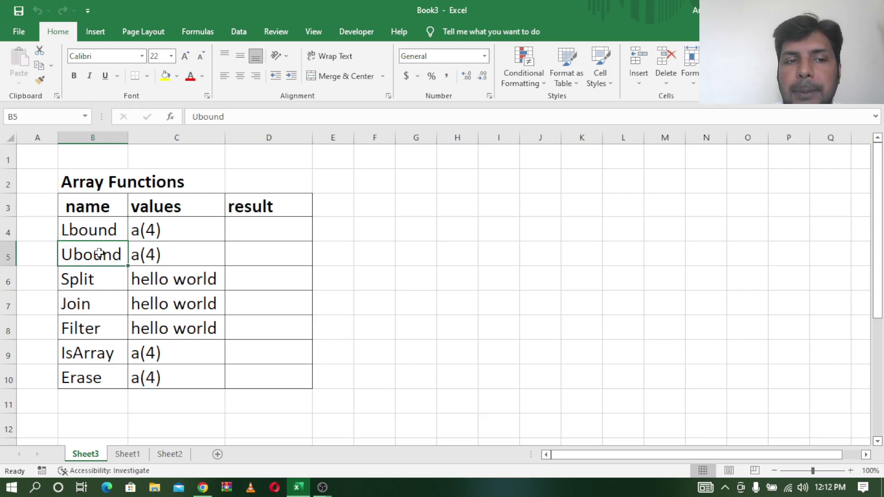
pyautogui.click(158, 230)
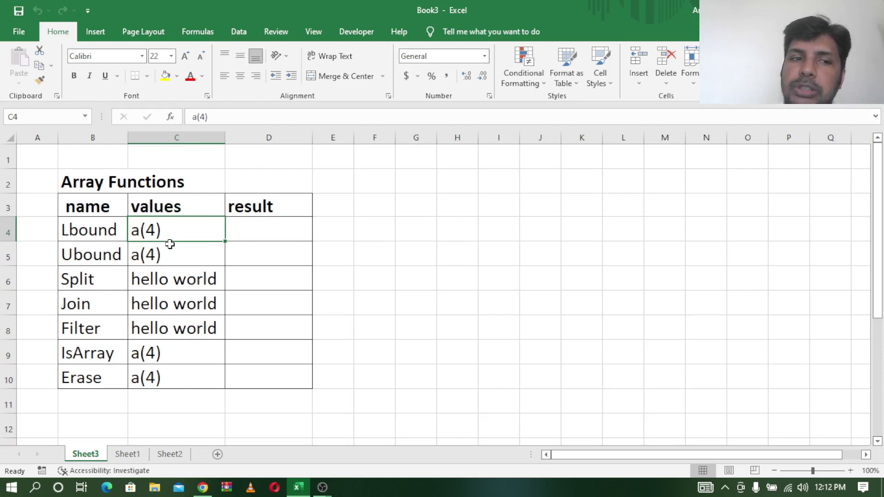
pyautogui.click(104, 256)
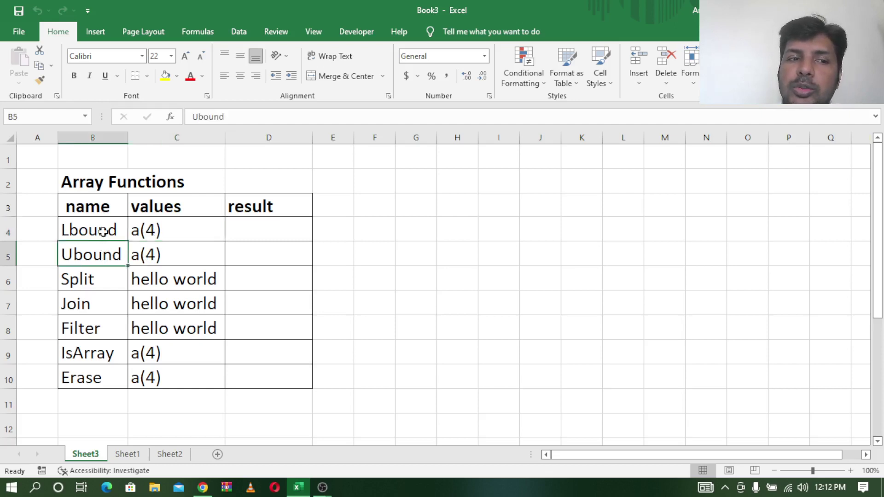
pyautogui.click(103, 232)
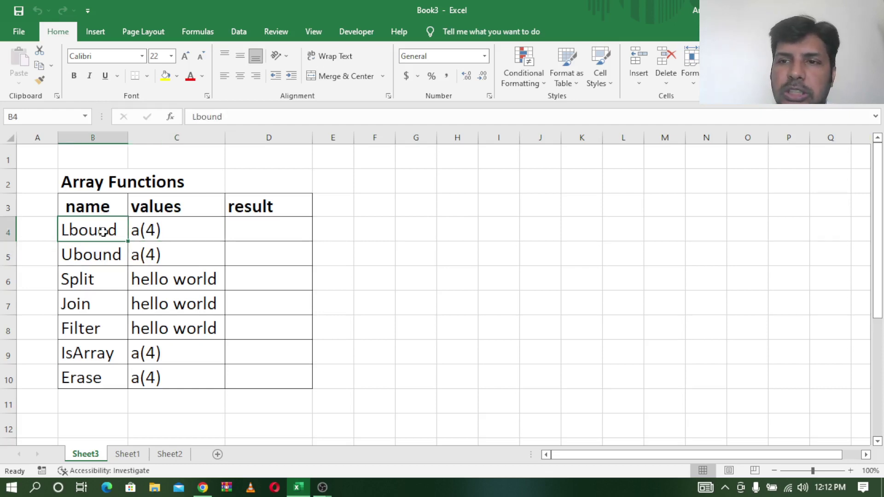
pyautogui.click(247, 234)
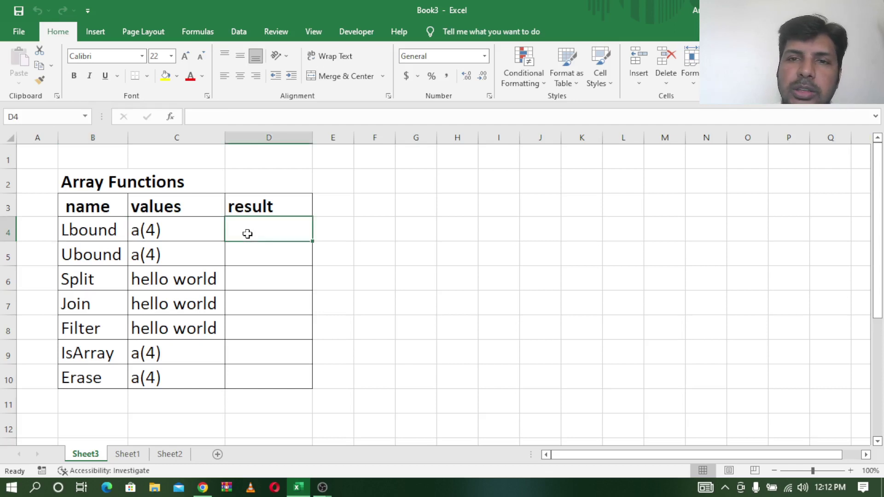
# Open the VBA editor, insert Module1 with an empty Sub ary() macro, and move the editor beside the table.
pyautogui.click(364, 34)
pyautogui.click(18, 67)
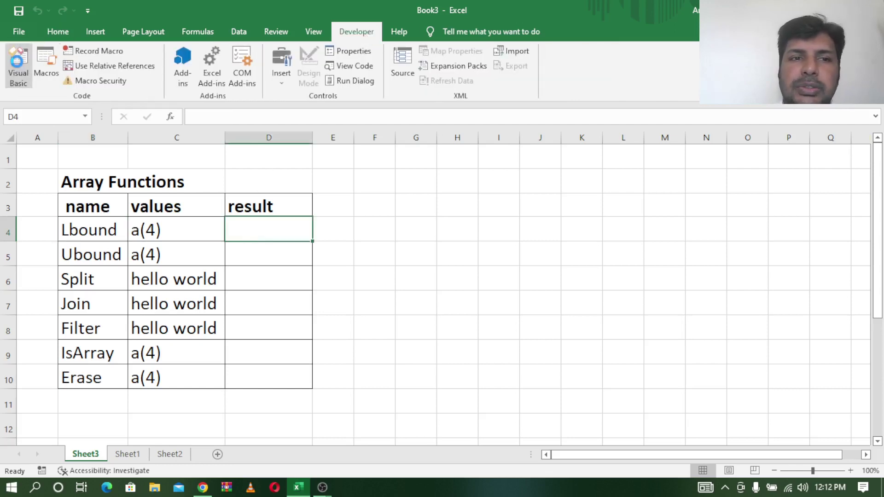
pyautogui.click(198, 106)
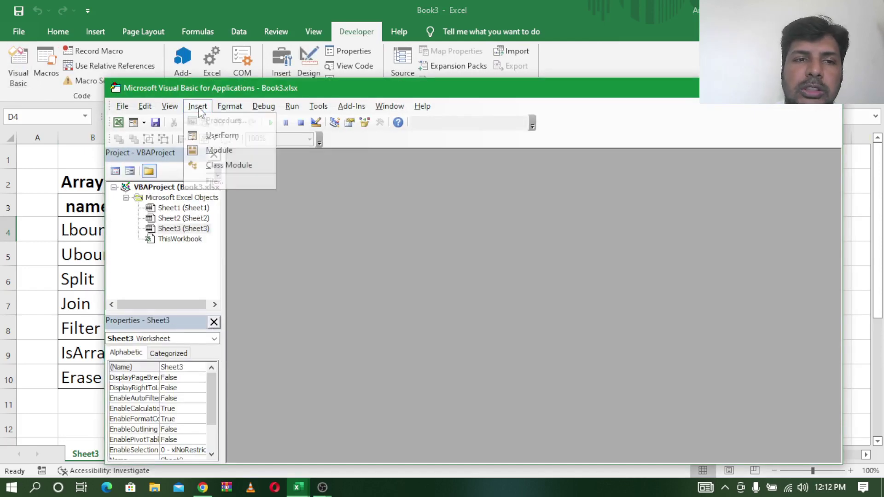
pyautogui.click(210, 152)
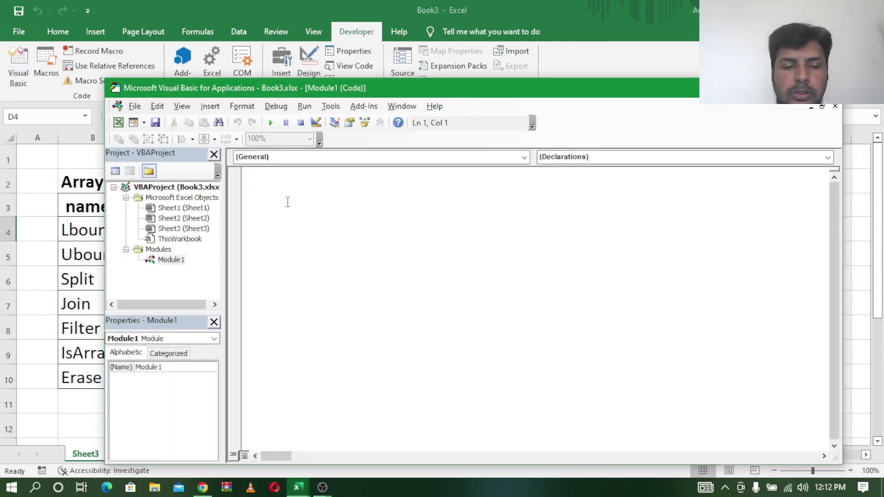
pyautogui.write('sub ary')
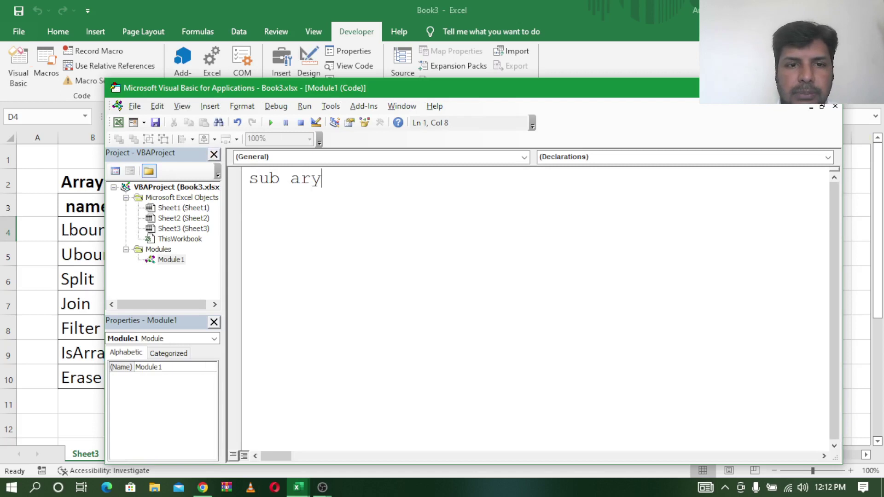
pyautogui.write('()')
pyautogui.press('Return')
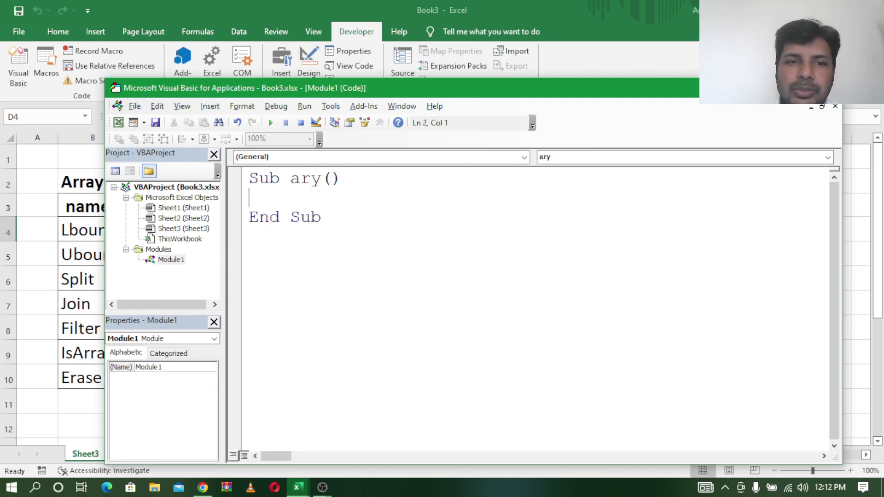
pyautogui.moveTo(373, 87); pyautogui.dragTo(596, 57)
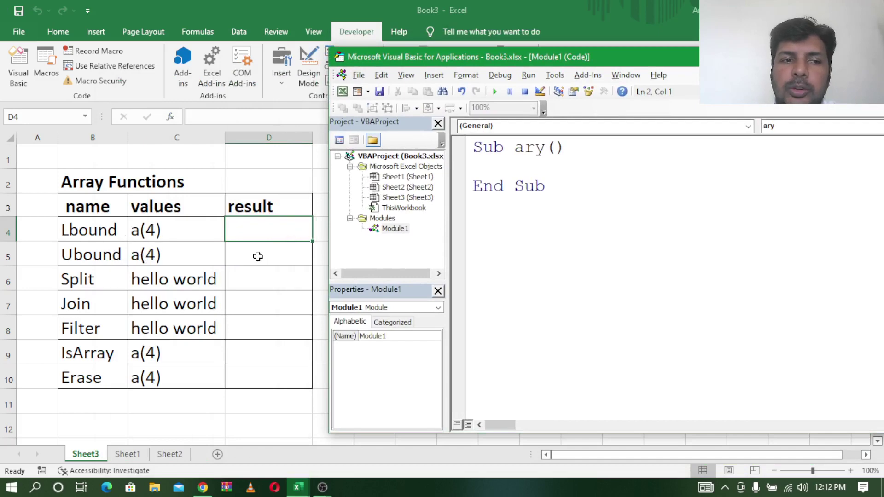
# Declare Dim a(4) and write Range("d4").Value = LBound(a) in the ary macro.
pyautogui.write('dim')
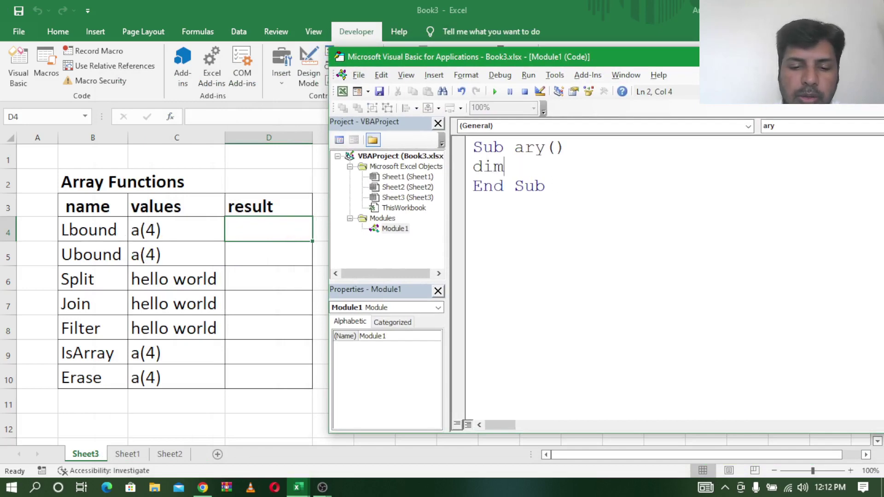
pyautogui.write(' a(4')
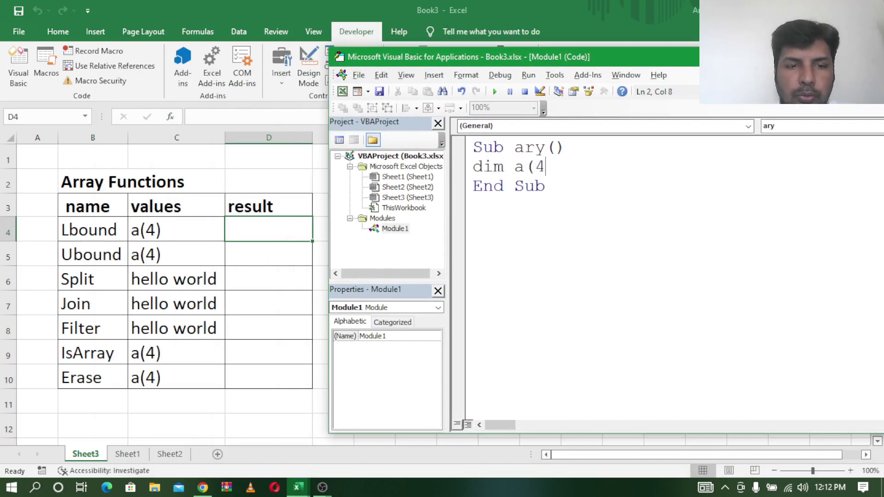
pyautogui.write(')')
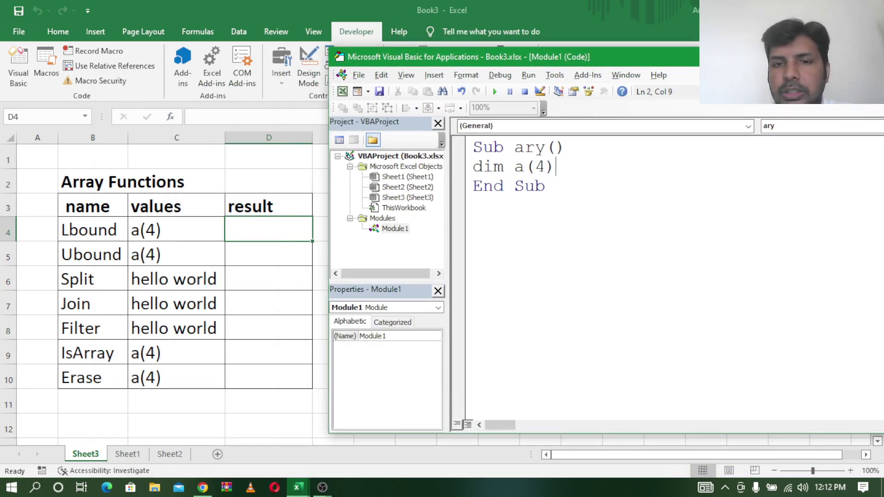
pyautogui.press('Return')
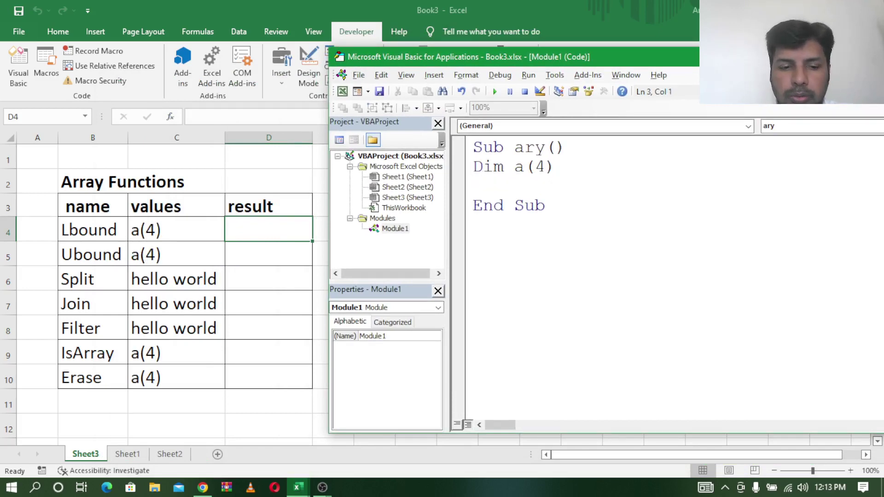
pyautogui.write('l')
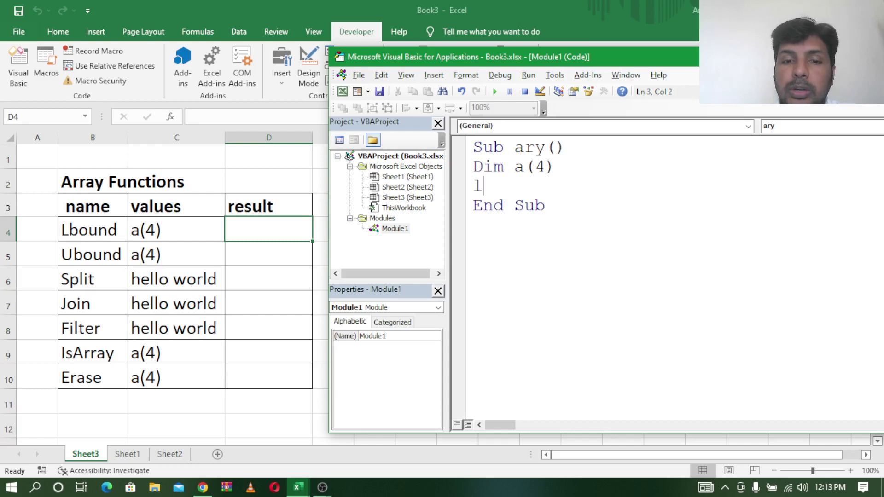
pyautogui.write('boun')
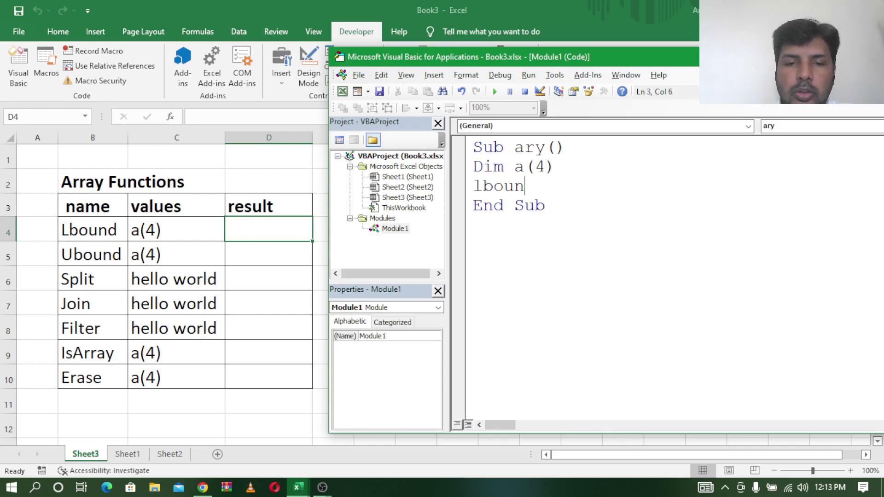
pyautogui.write('d(a')
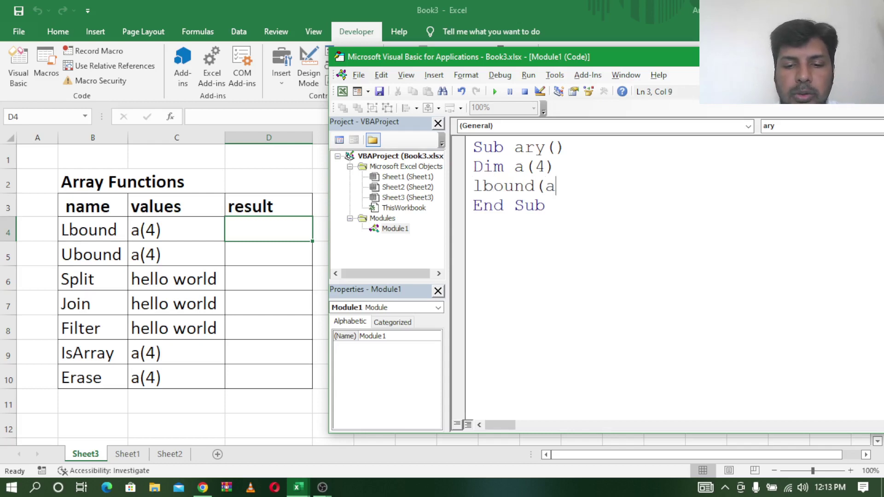
pyautogui.write(')')
pyautogui.press('Left')
pyautogui.press('Left')
pyautogui.press('Left')
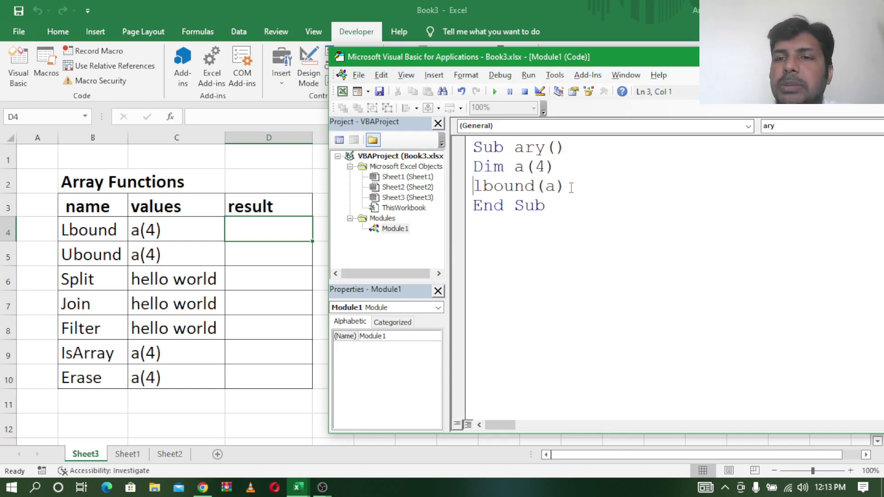
pyautogui.write('ran')
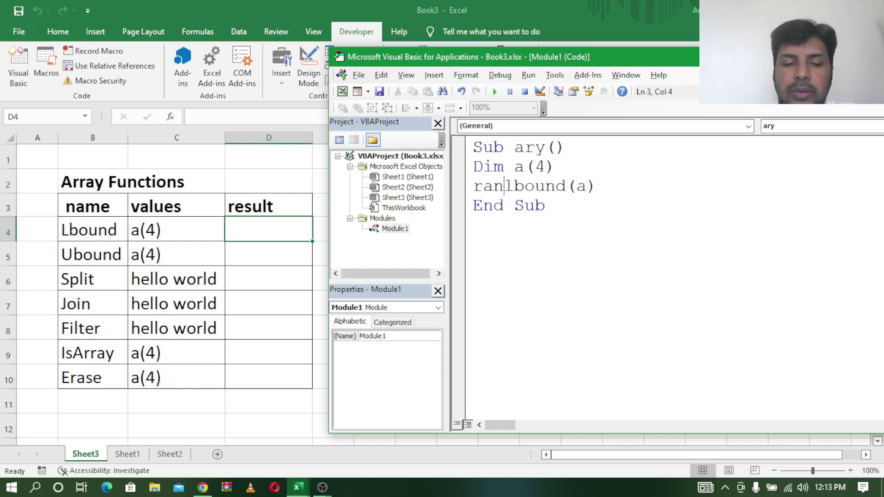
pyautogui.write('g')
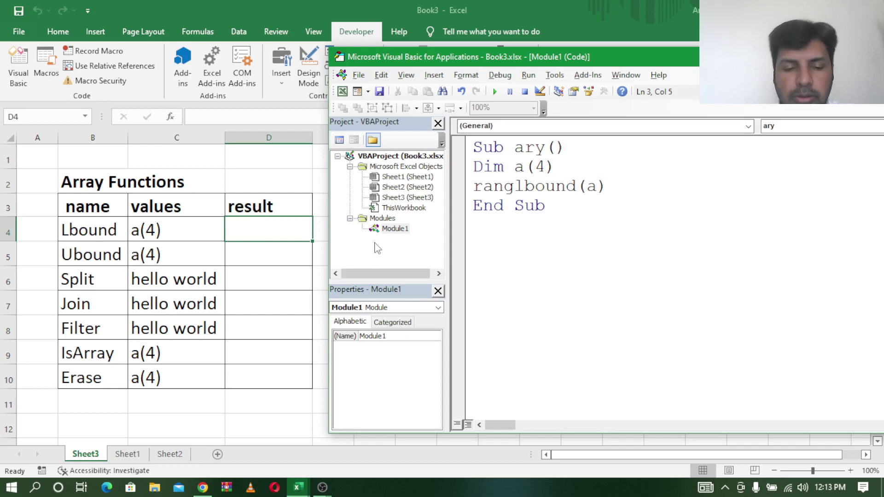
pyautogui.write('e(')
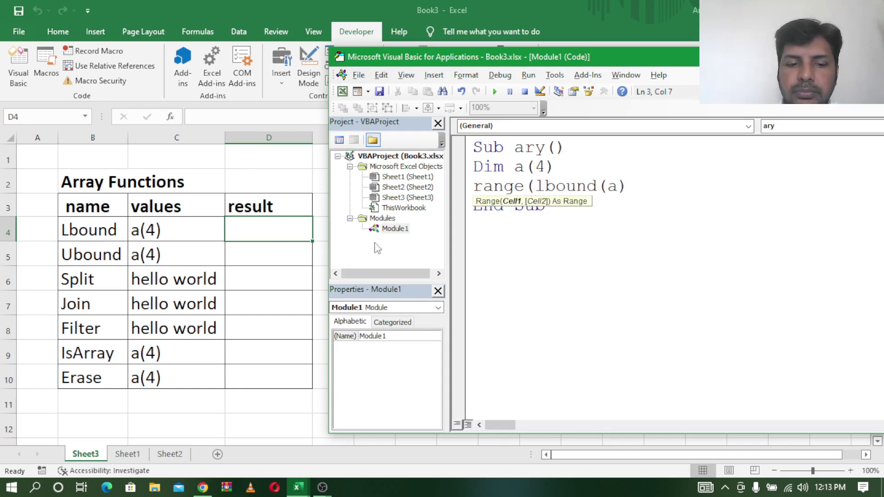
pyautogui.write('"d4')
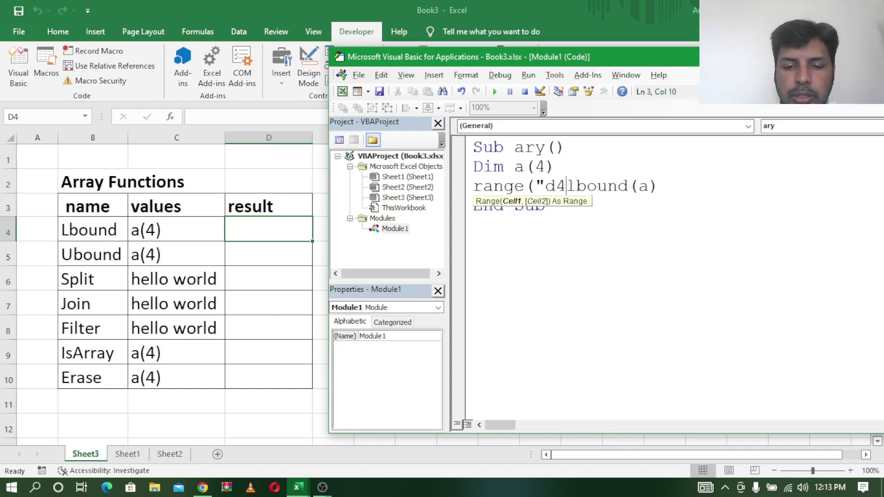
pyautogui.write('").va')
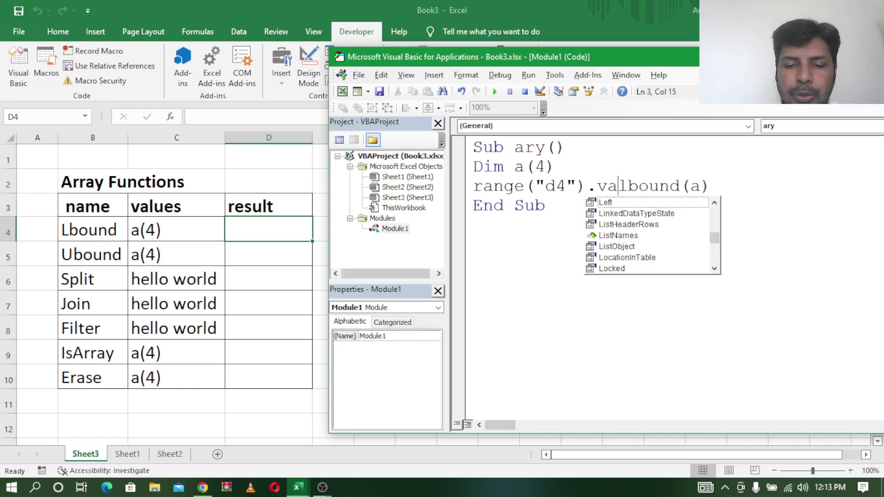
pyautogui.write('ue')
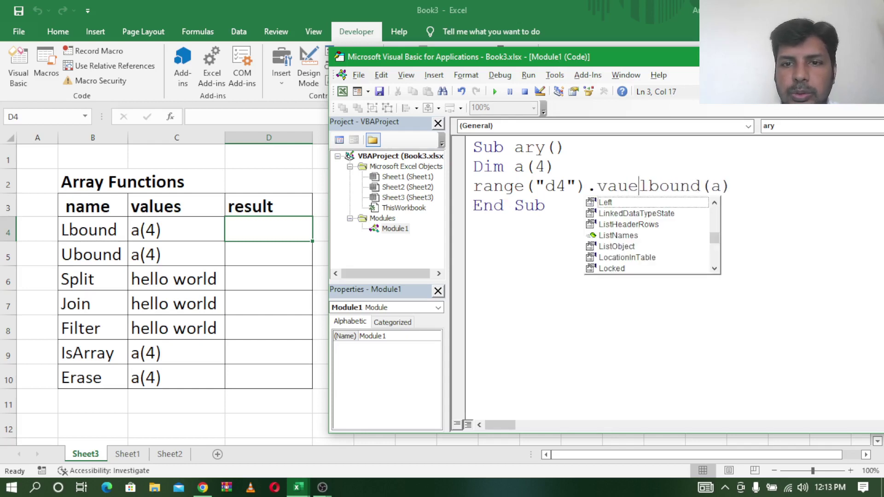
pyautogui.press('BackSpace')
pyautogui.press('BackSpace')
pyautogui.press('BackSpace')
pyautogui.write('al')
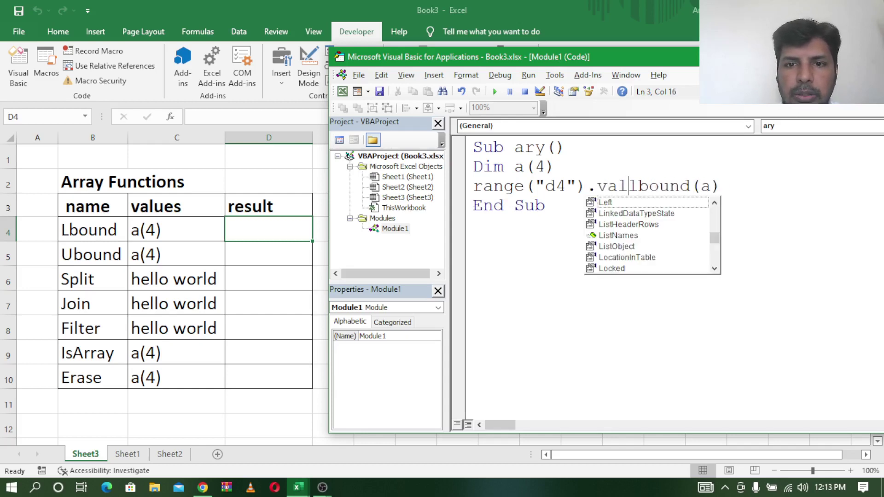
pyautogui.write('ue =')
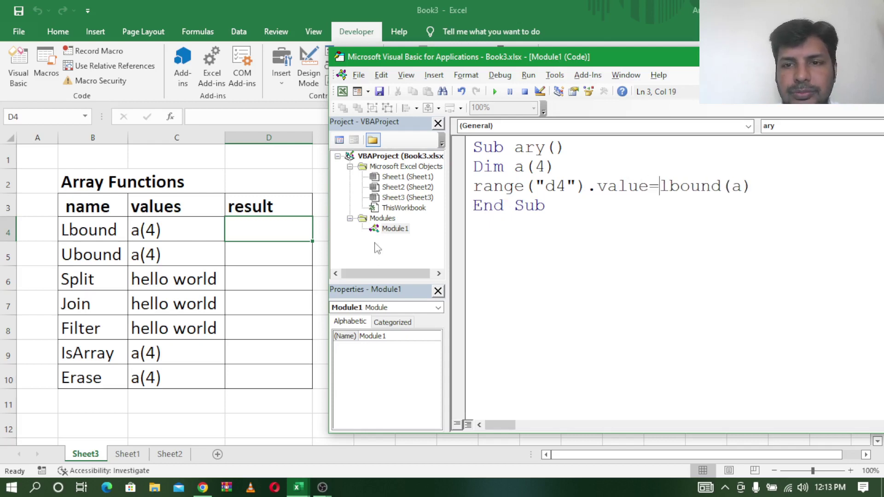
pyautogui.click(558, 233)
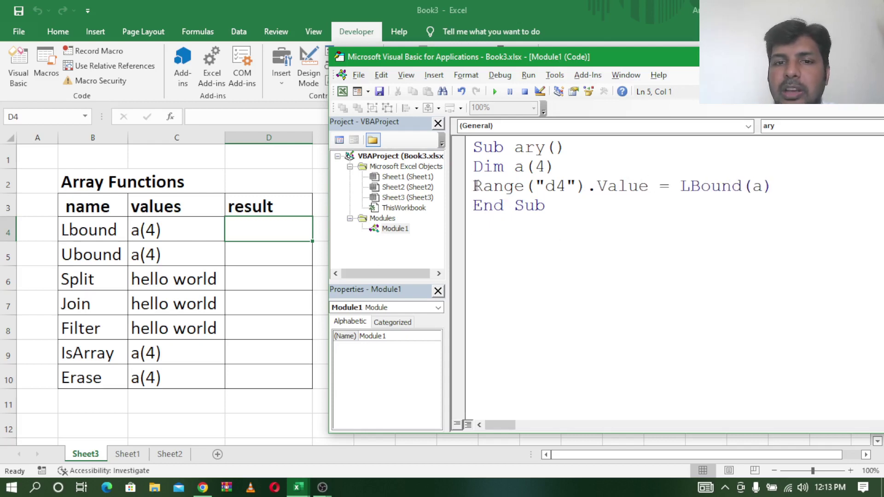
# Copy the LBound line to the clipboard, undoing an accidental duplicate paste.
pyautogui.moveTo(474, 186); pyautogui.dragTo(793, 186)
pyautogui.hotkey('ctrl', 'c')
pyautogui.click(792, 184)
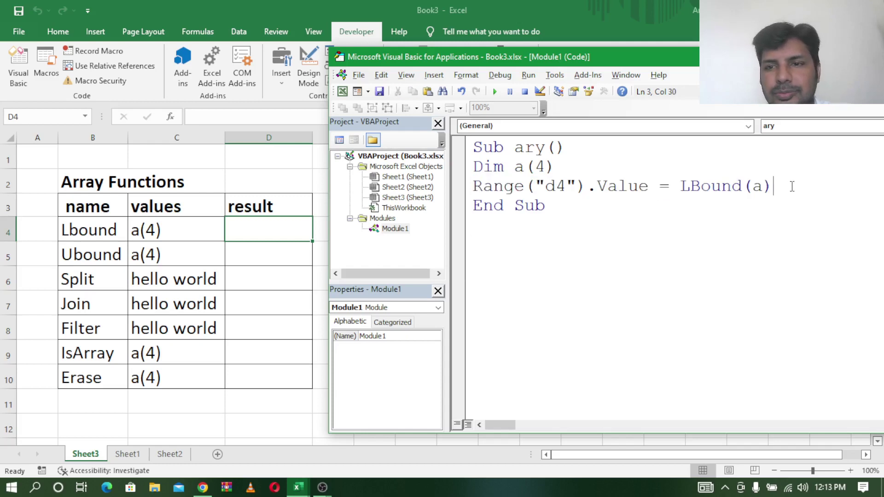
pyautogui.hotkey('ctrl', 'v')
pyautogui.hotkey('ctrl', 'z')
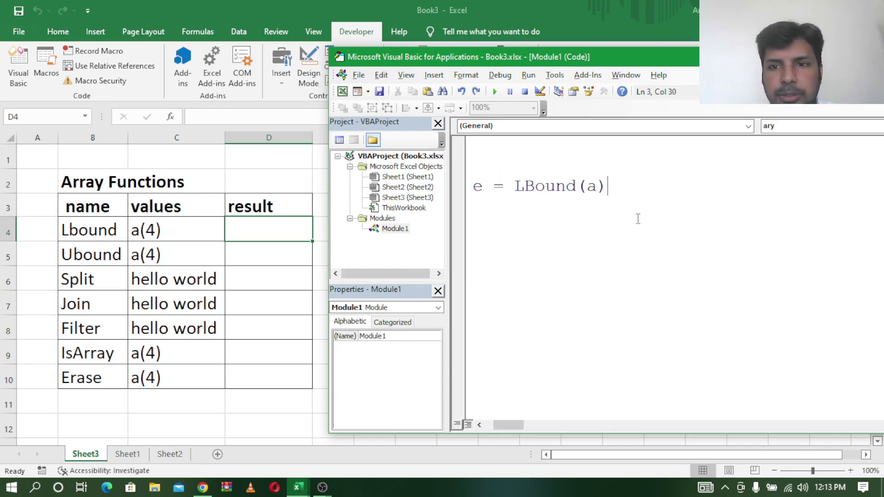
# Paste the LBound line below and edit it into Range("d5").Value = UBound(a).
pyautogui.click(619, 210)
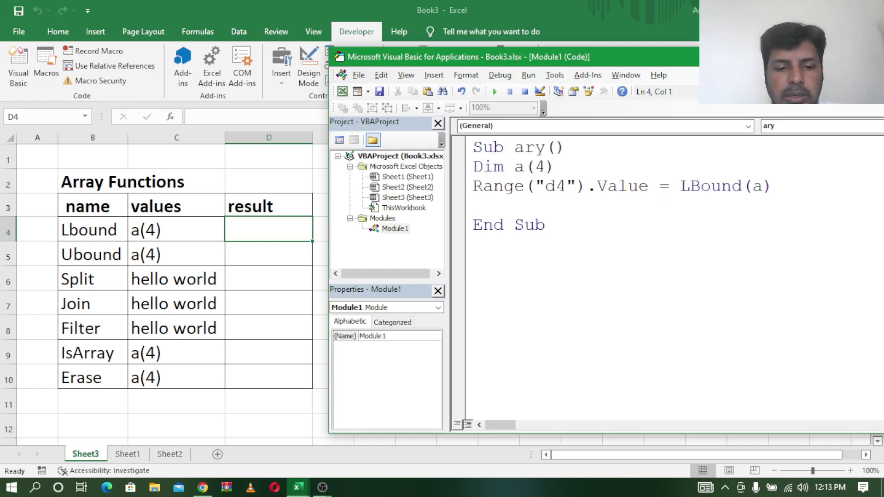
pyautogui.hotkey('ctrl', 'v')
pyautogui.click(565, 206)
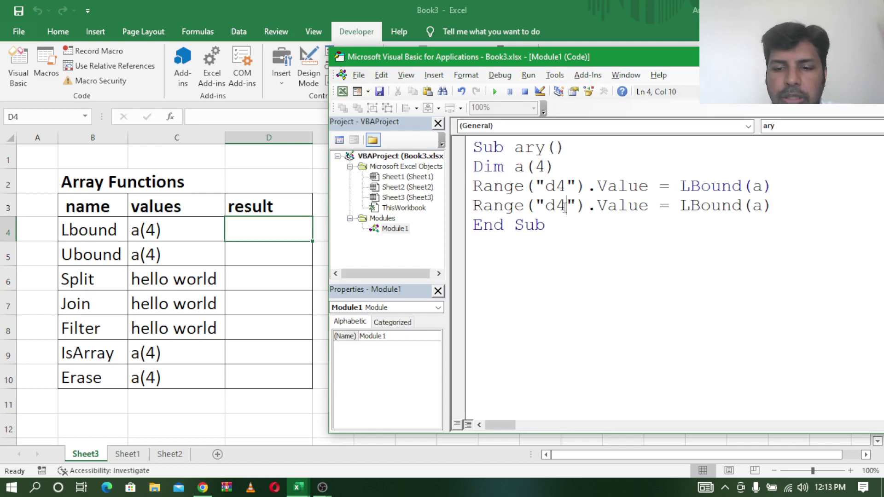
pyautogui.press('BackSpace')
pyautogui.write('5')
pyautogui.click(689, 206)
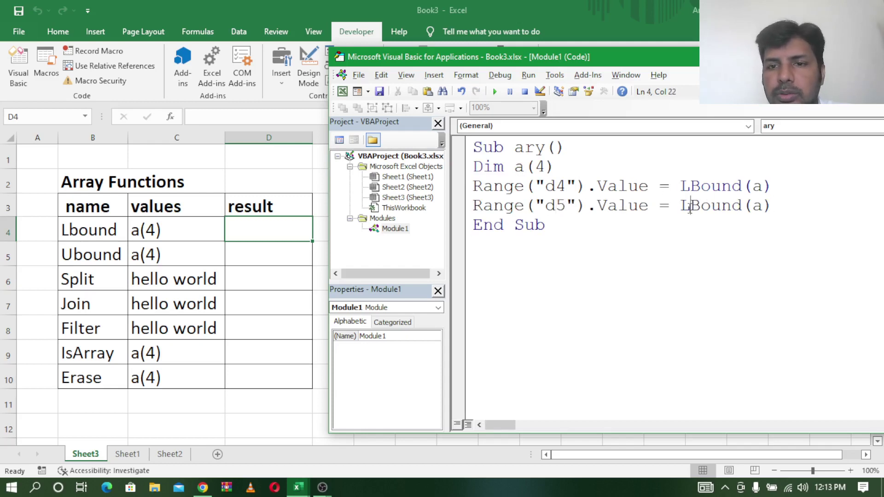
pyautogui.press('BackSpace')
pyautogui.write('u')
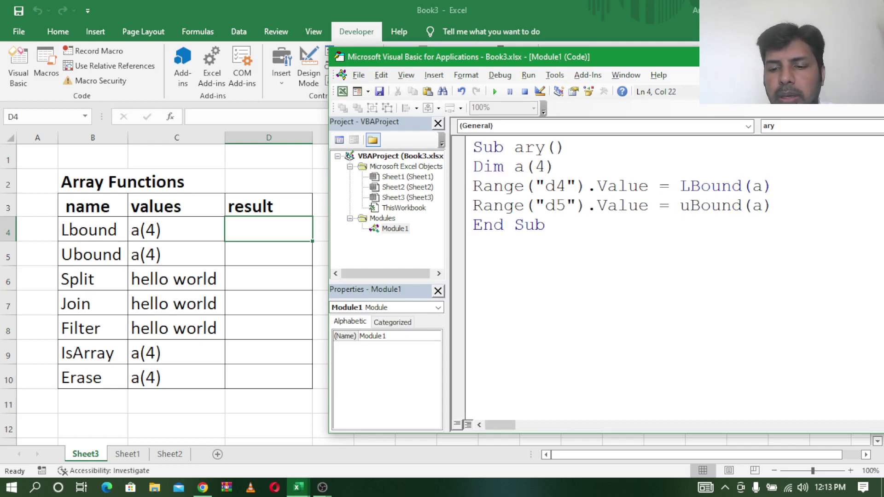
pyautogui.press('Down')
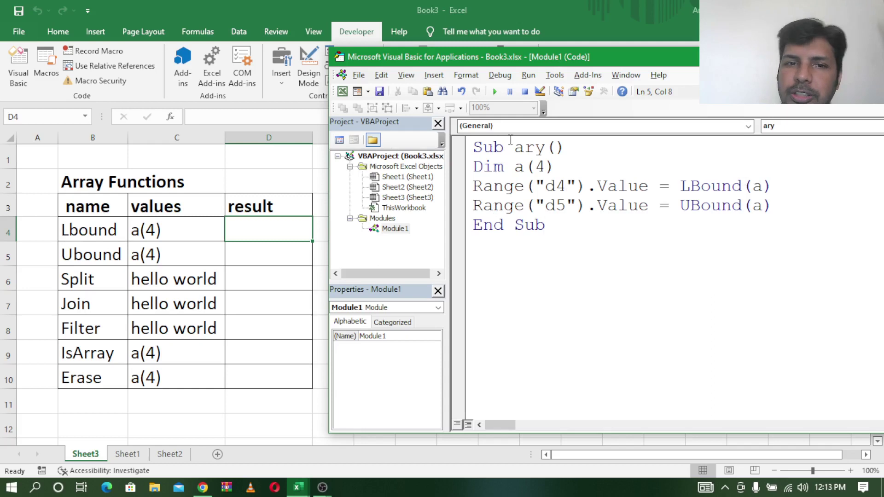
# Run the ary macro so D4 shows 0 and D5 shows 4, then select both Range lines.
pyautogui.click(495, 91)
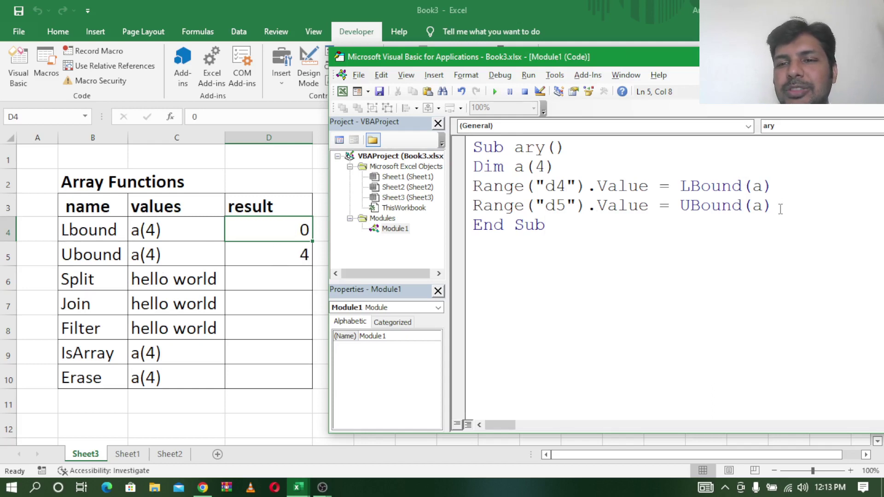
pyautogui.moveTo(776, 207)
pyautogui.mouseDown()
pyautogui.moveTo(441, 188)
pyautogui.moveTo(450, 166)
pyautogui.mouseUp()
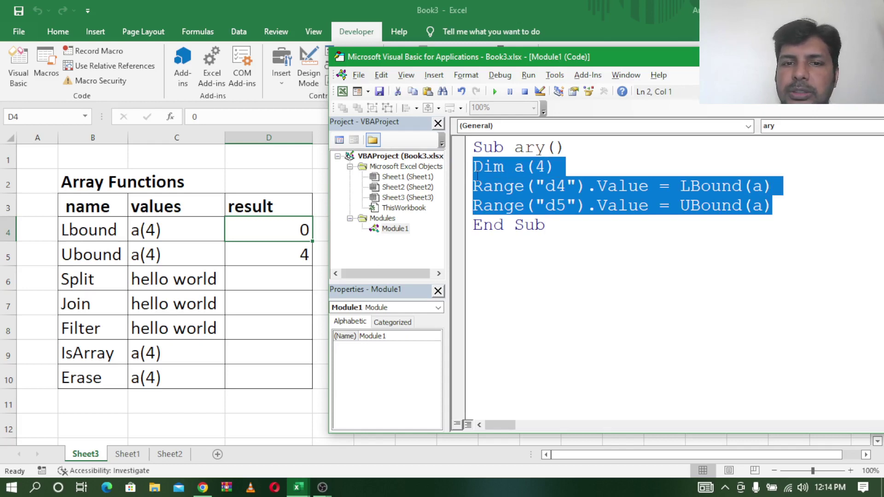
pyautogui.moveTo(545, 166); pyautogui.dragTo(534, 166)
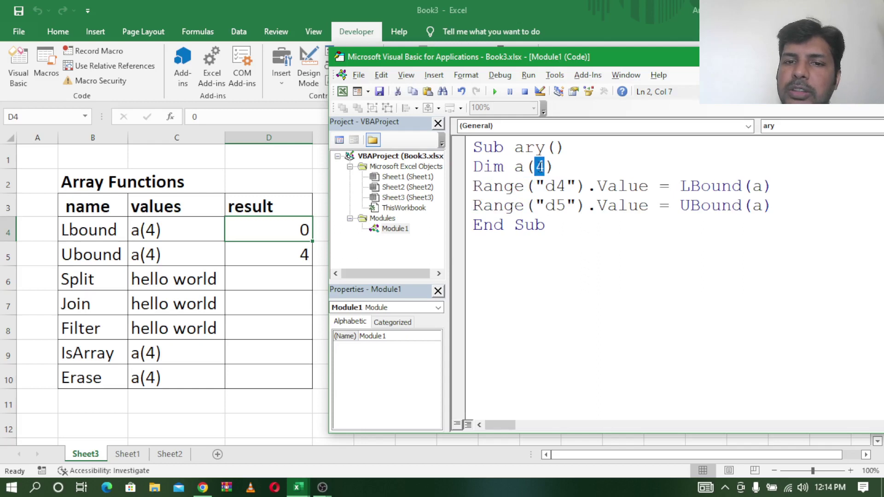
pyautogui.press('BackSpace')
pyautogui.write('5')
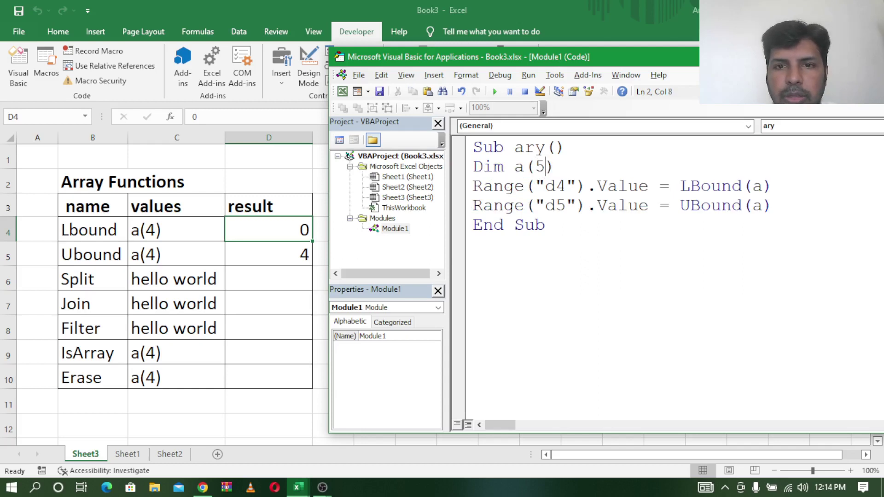
pyautogui.click(495, 92)
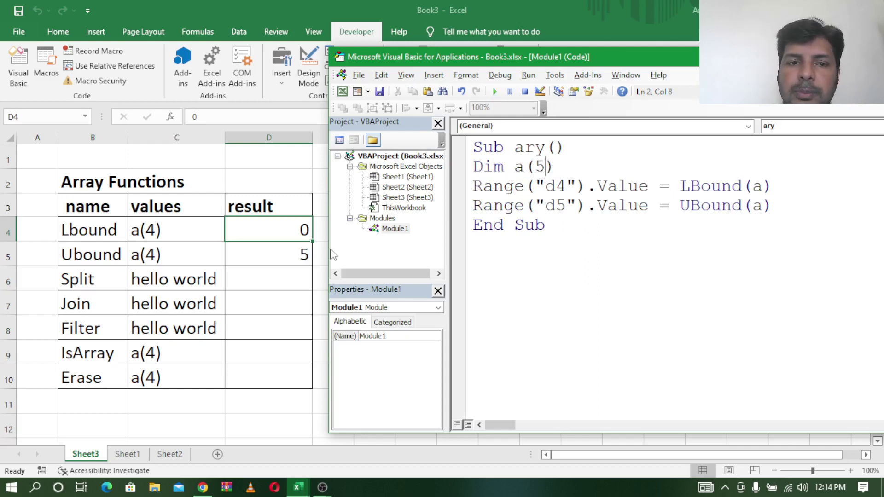
pyautogui.press('BackSpace')
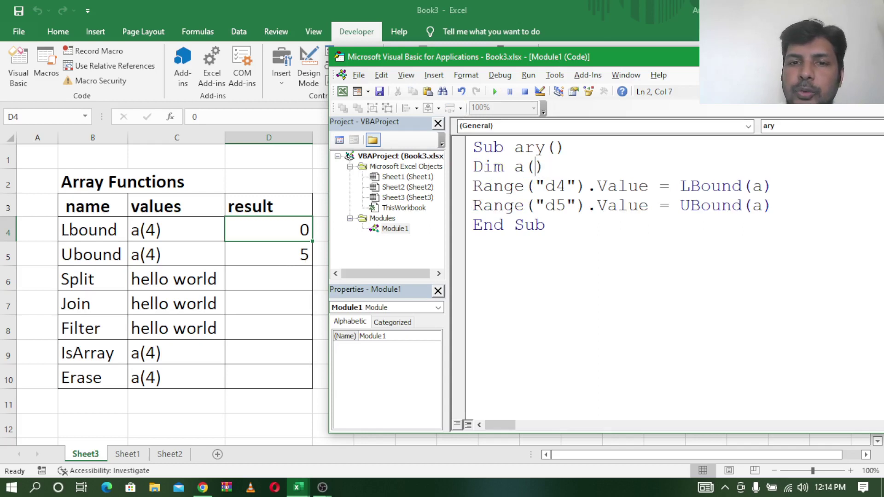
pyautogui.write('4')
pyautogui.click(495, 91)
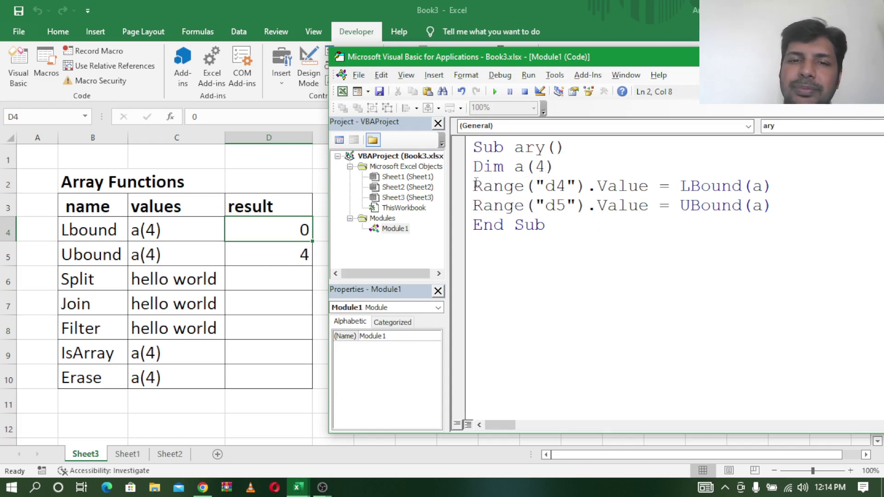
pyautogui.moveTo(476, 169); pyautogui.dragTo(799, 198)
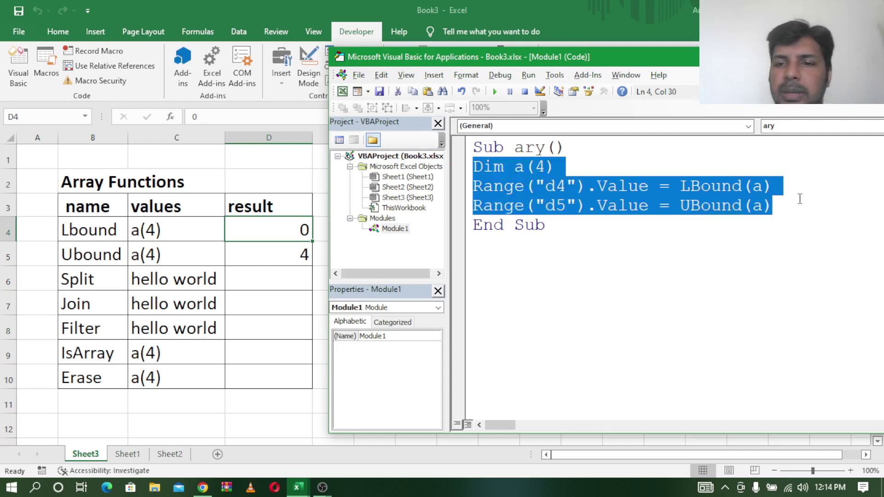
# Delete the old Dim and Range lines and replace them with a plain Dim a declaration.
pyautogui.press('Delete')
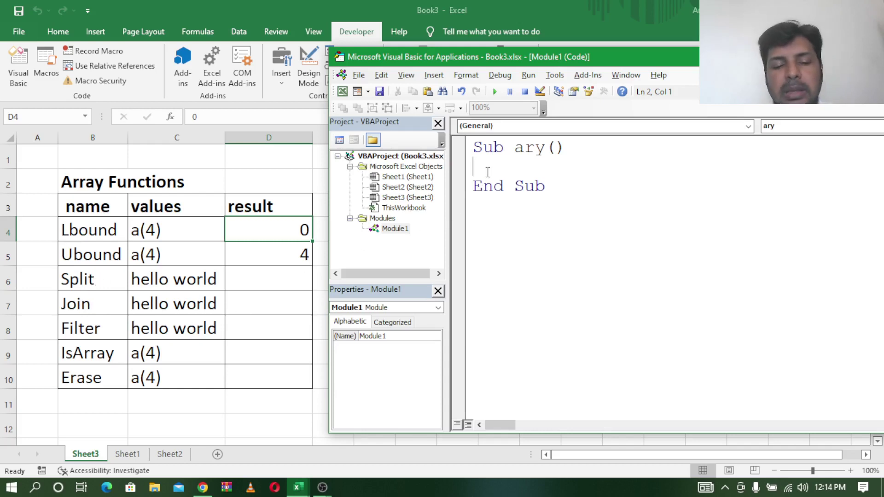
pyautogui.write('dima')
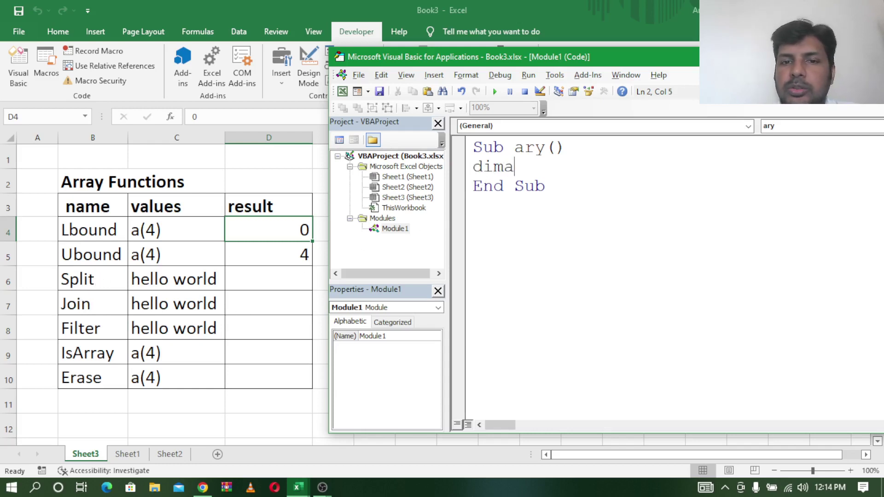
pyautogui.press('BackSpace')
pyautogui.write('a')
pyautogui.press('BackSpace')
pyautogui.write('a')
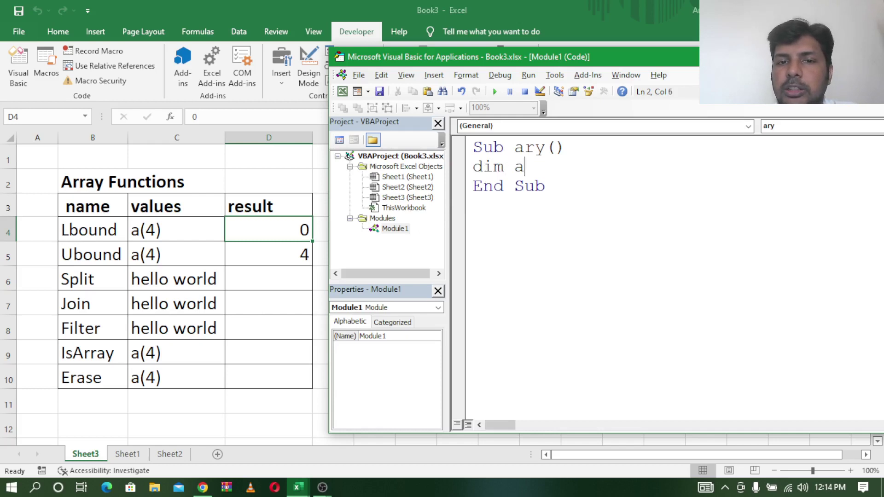
pyautogui.press('Return')
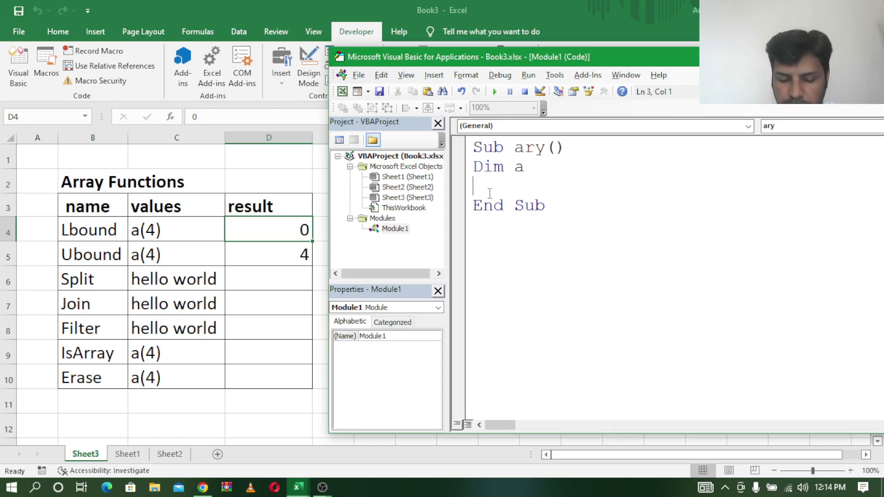
# Write a = Split("hello $ world $ welcome $ vba") below the Dim a declaration.
pyautogui.write('a')
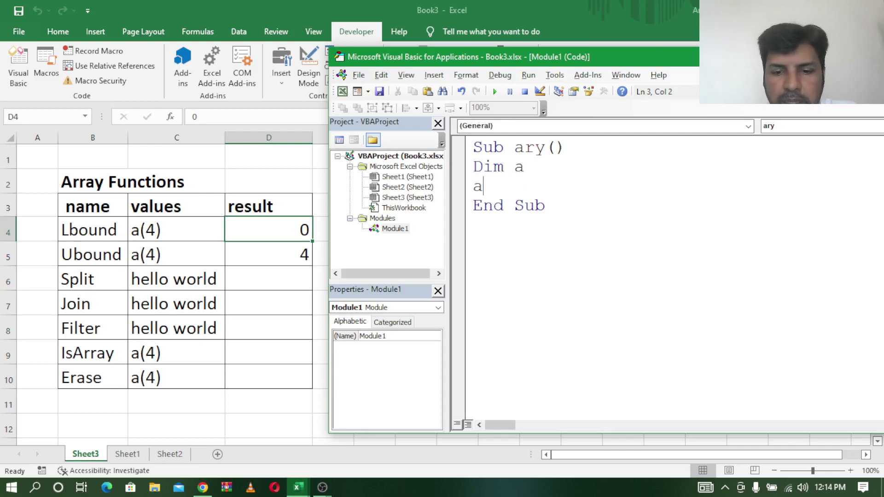
pyautogui.write('=')
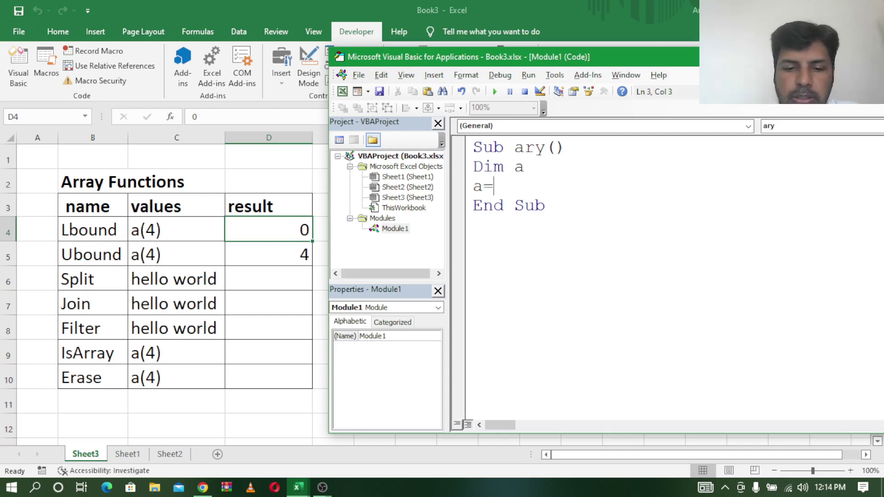
pyautogui.write('split')
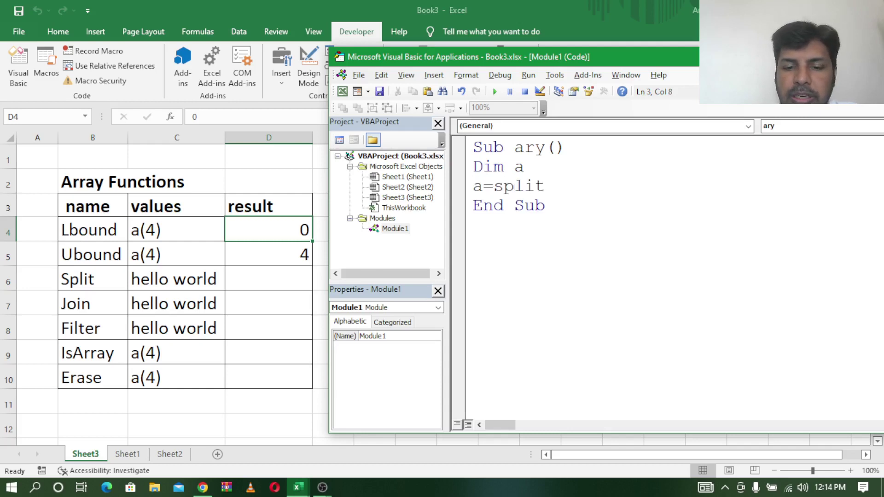
pyautogui.write('(')
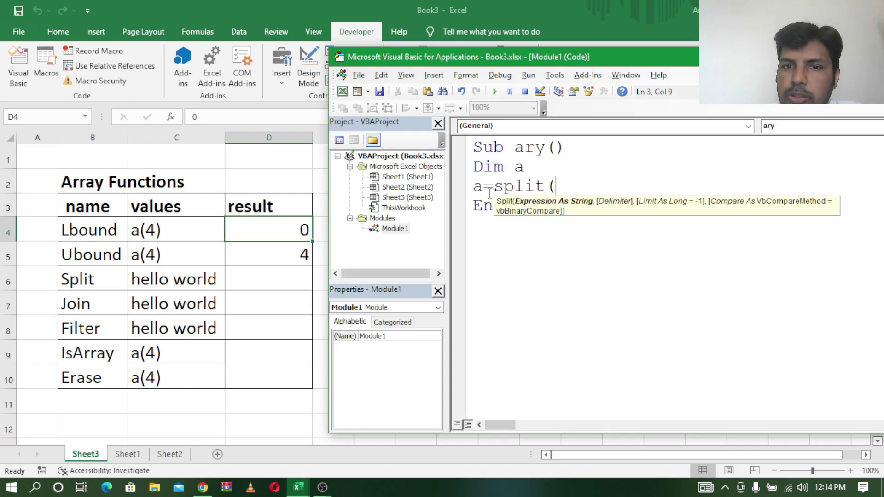
pyautogui.write('"')
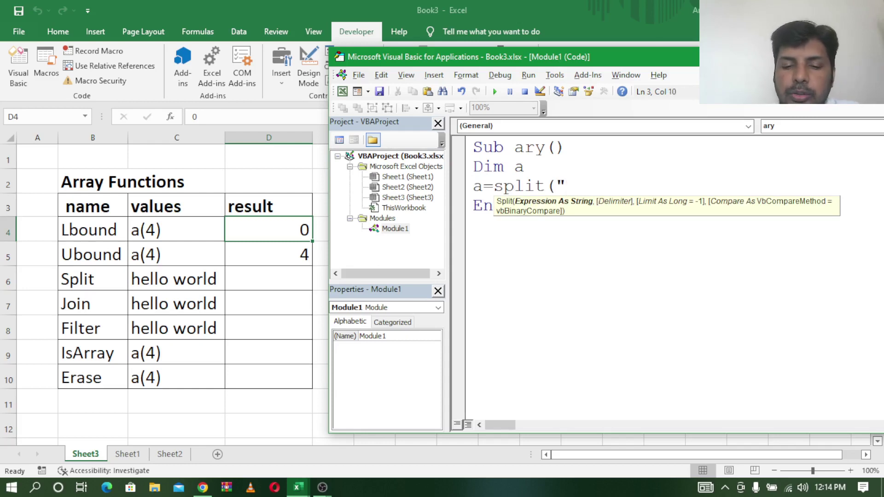
pyautogui.write('hello')
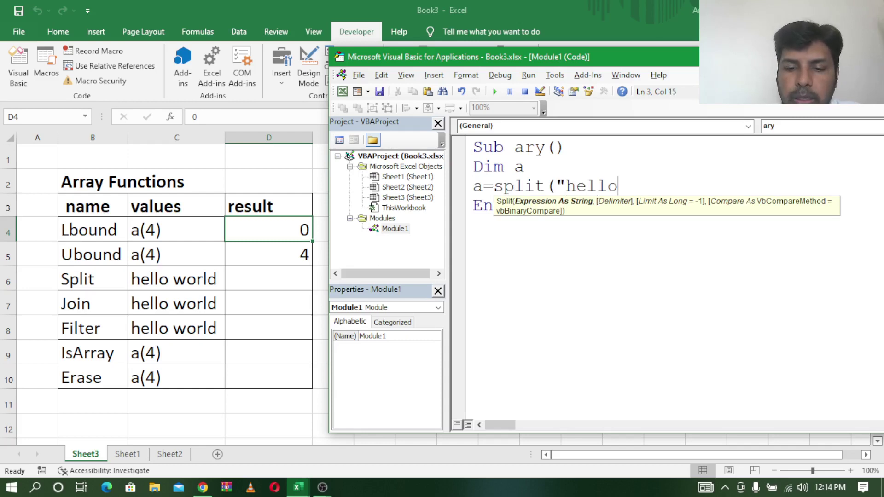
pyautogui.write(' $')
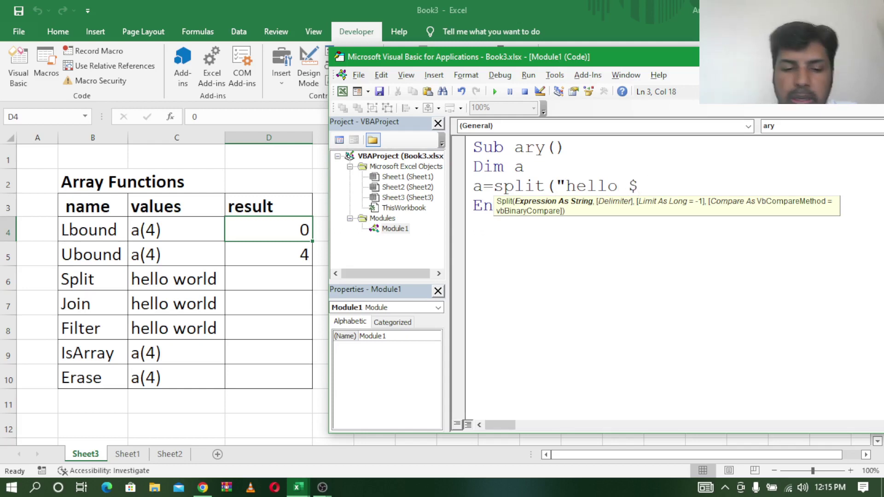
pyautogui.write(' worl')
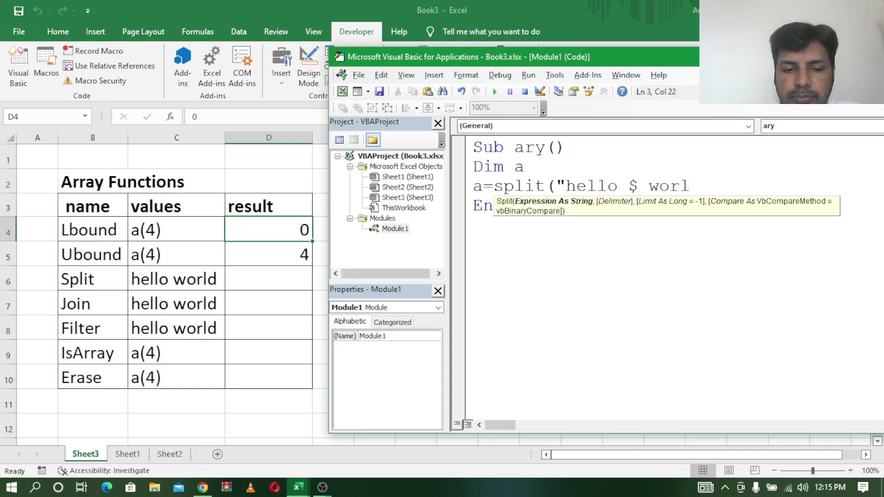
pyautogui.write('d ')
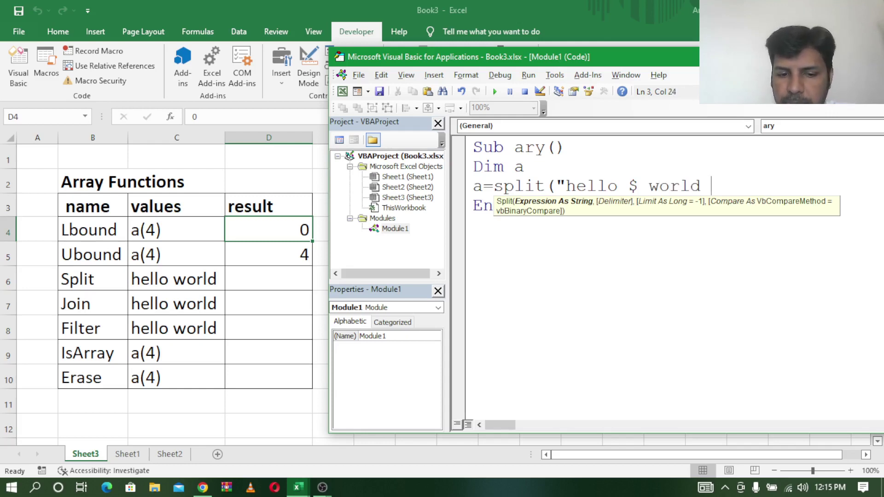
pyautogui.write('$ ')
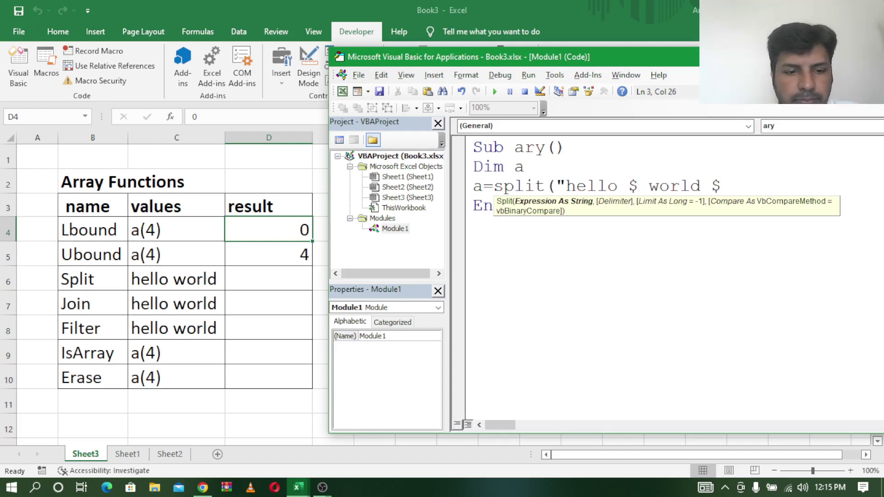
pyautogui.write('welcome')
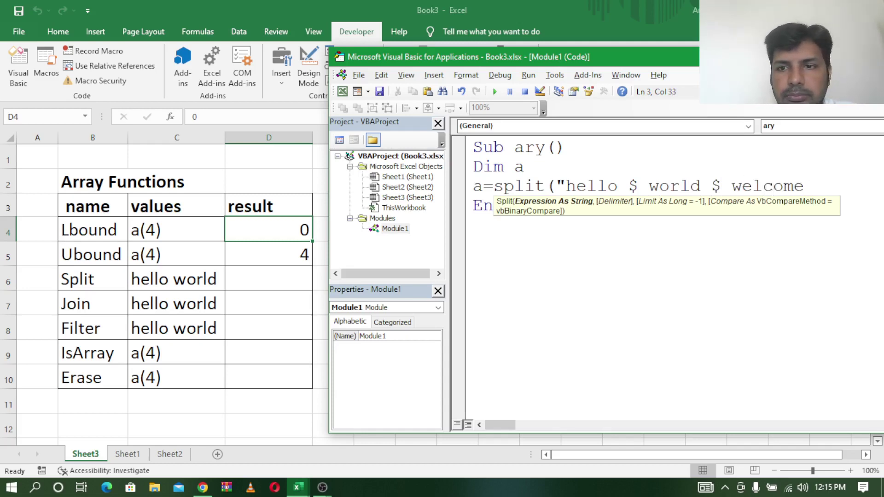
pyautogui.write('$')
pyautogui.press('BackSpace')
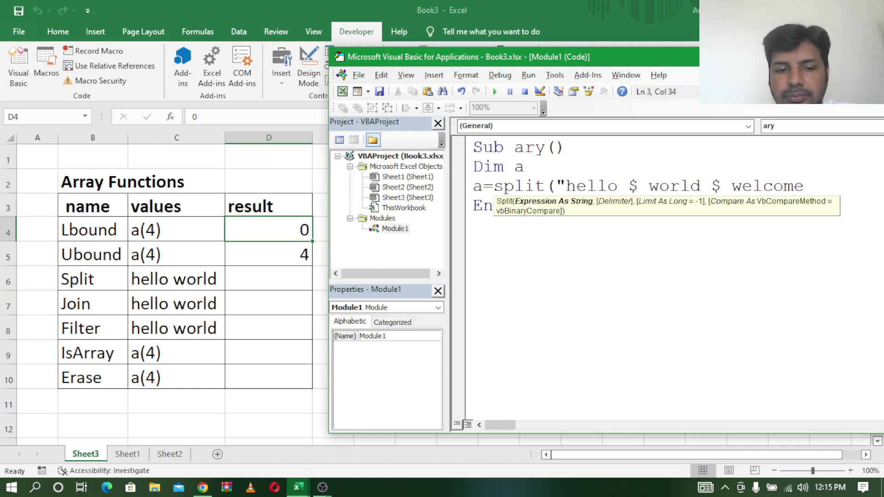
pyautogui.write('$ ')
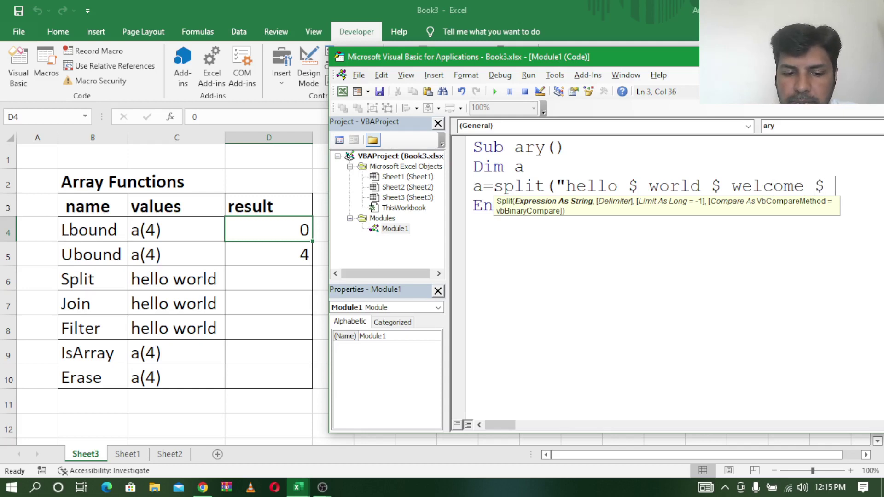
pyautogui.write('vba')
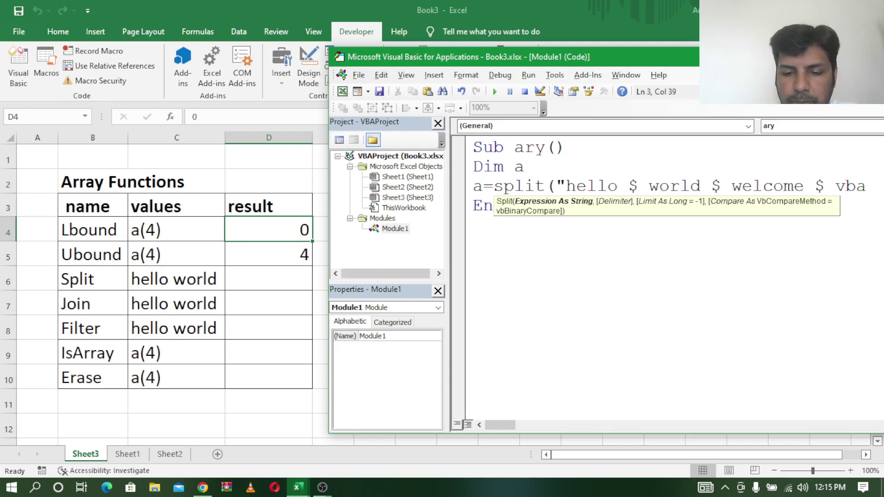
pyautogui.write('")')
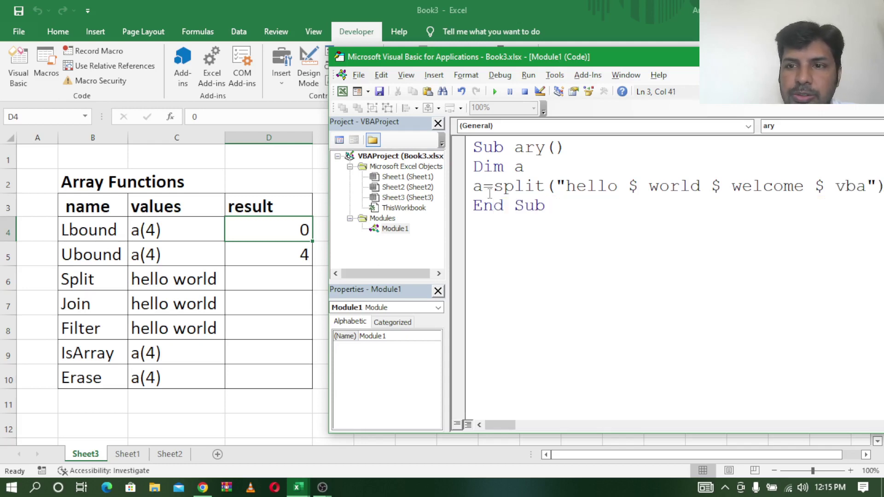
pyautogui.press('Return')
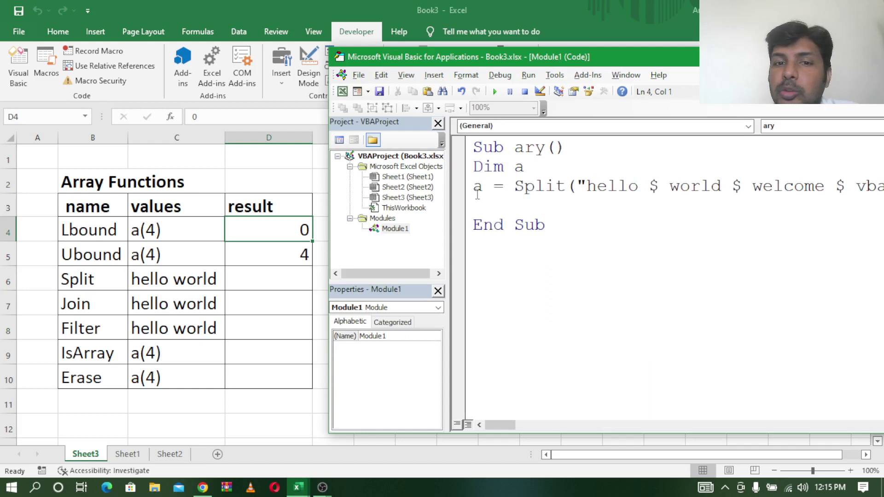
pyautogui.moveTo(499, 59); pyautogui.dragTo(417, 61)
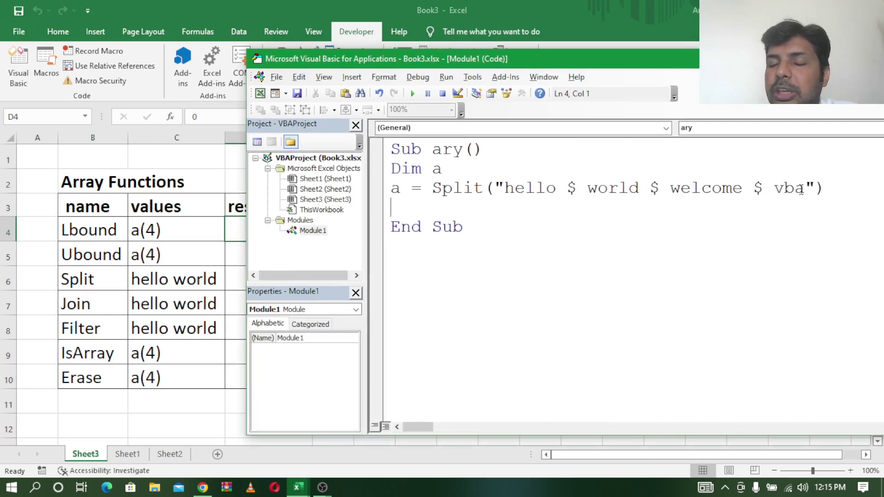
# Add Range("d6").Value = a(1) to output the split array's second element.
pyautogui.moveTo(550, 63); pyautogui.dragTo(620, 92)
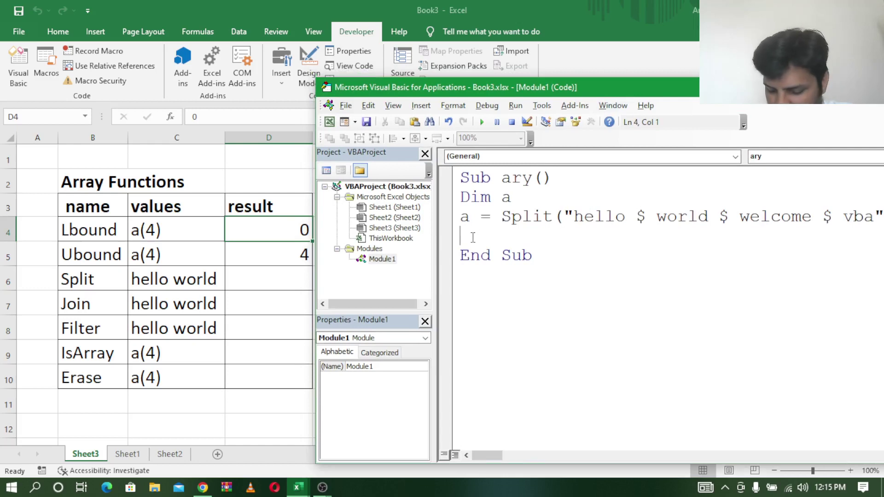
pyautogui.write('ra')
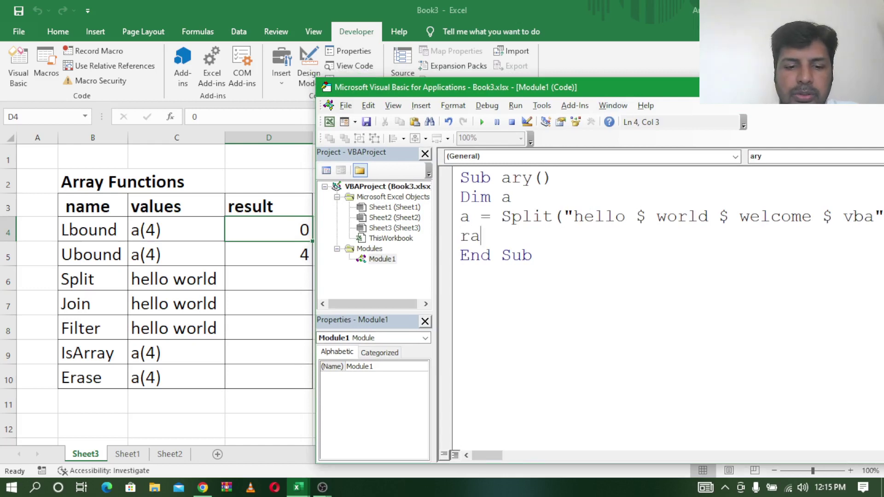
pyautogui.write('nge(')
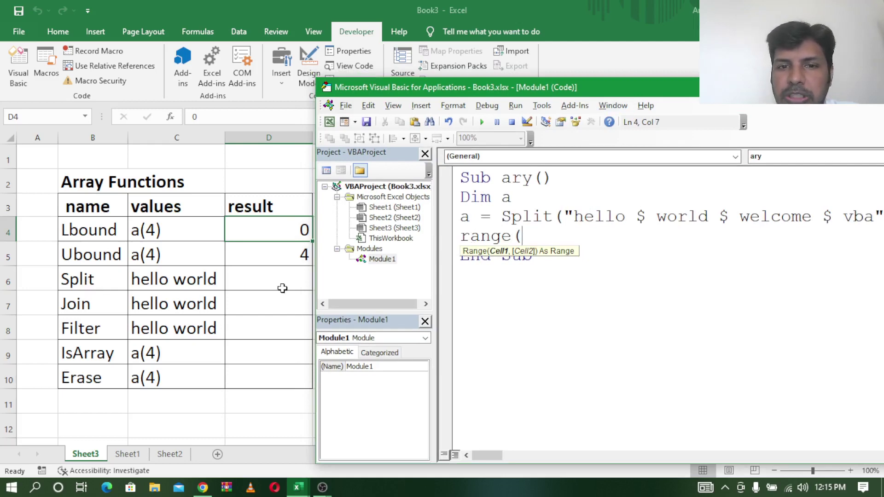
pyautogui.write('"d')
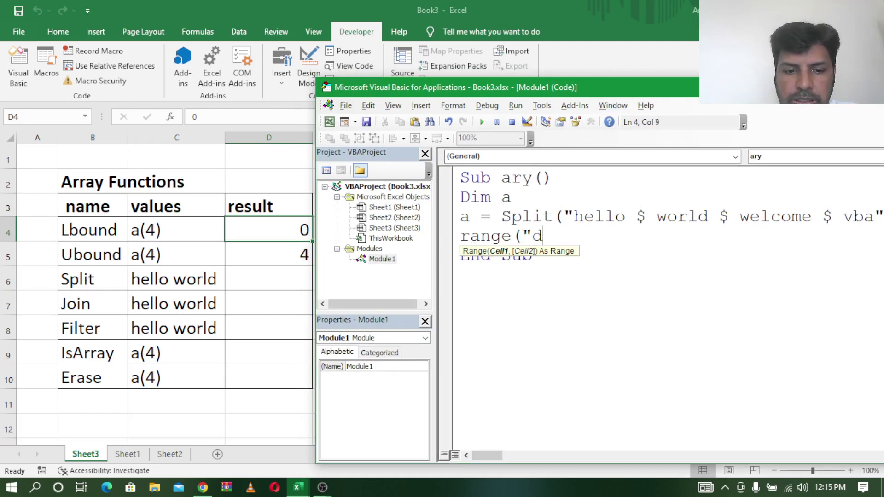
pyautogui.write('6")')
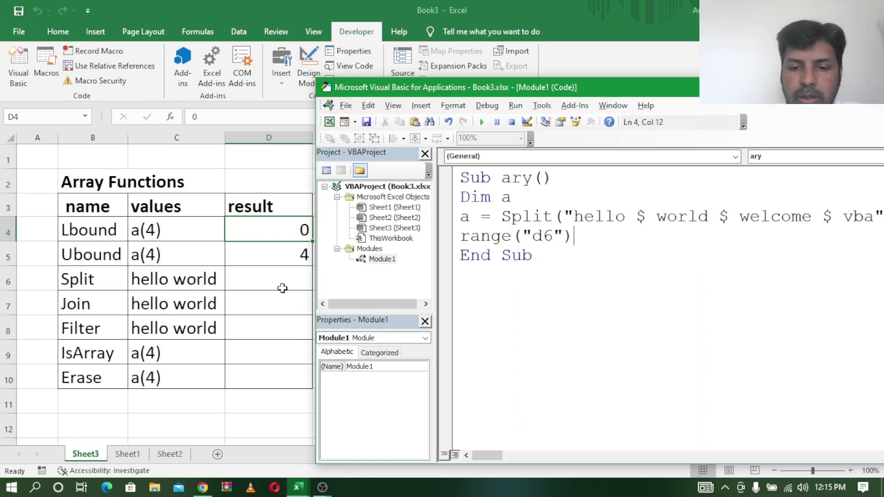
pyautogui.write('.value')
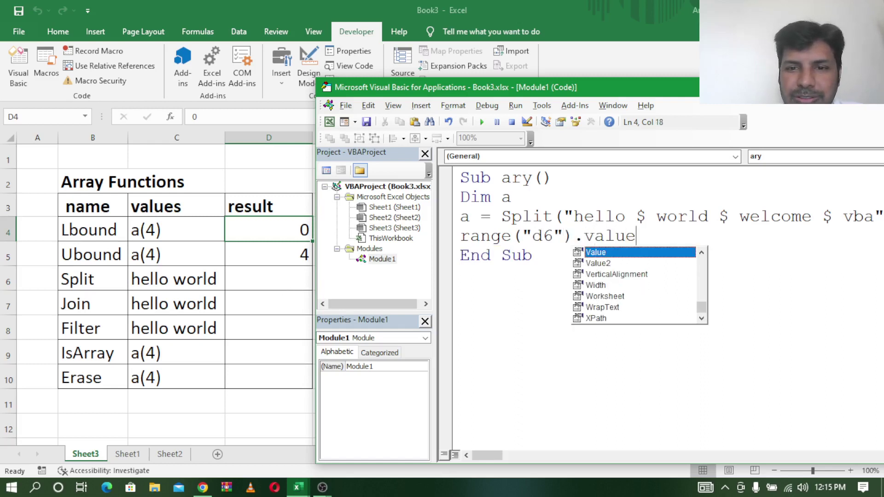
pyautogui.write('=')
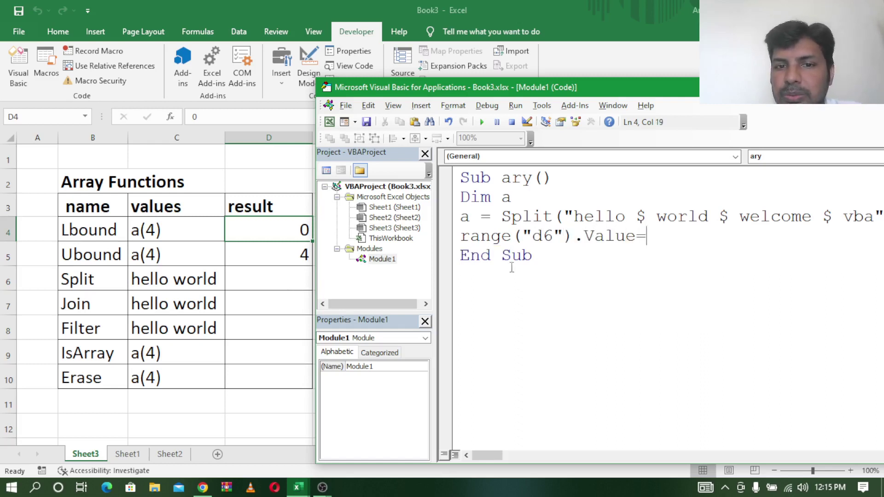
pyautogui.write('a')
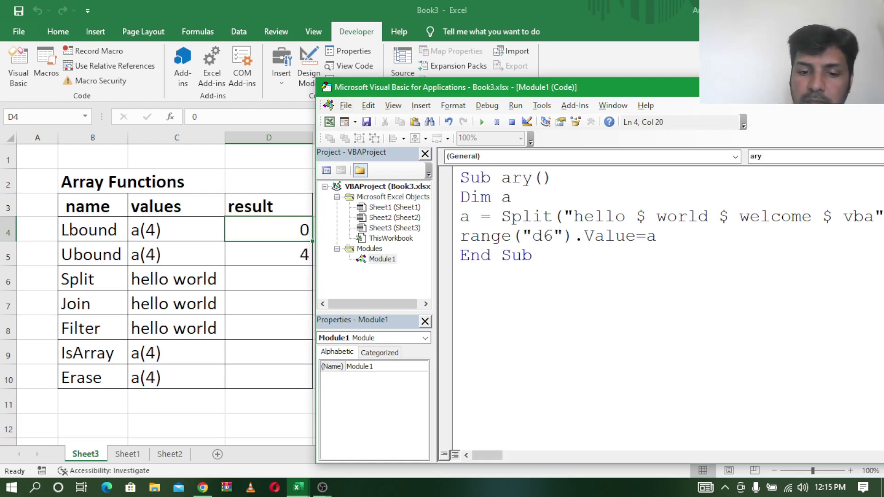
pyautogui.write('(1)')
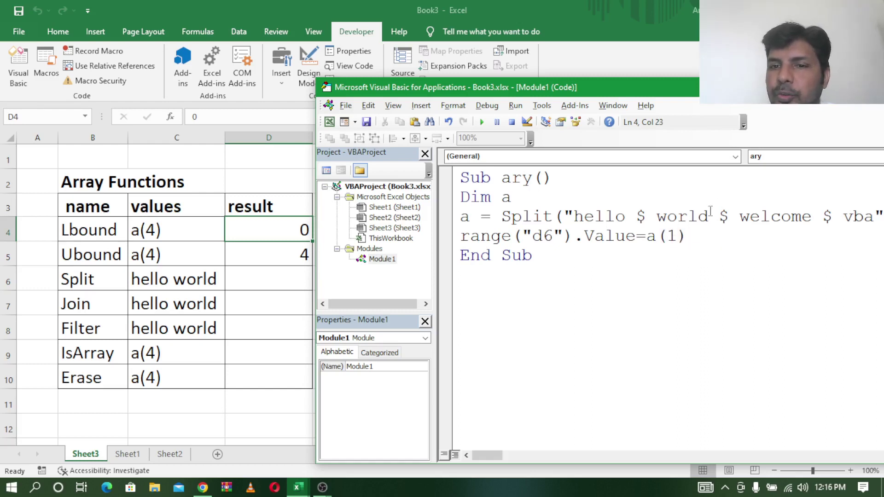
pyautogui.click(678, 241)
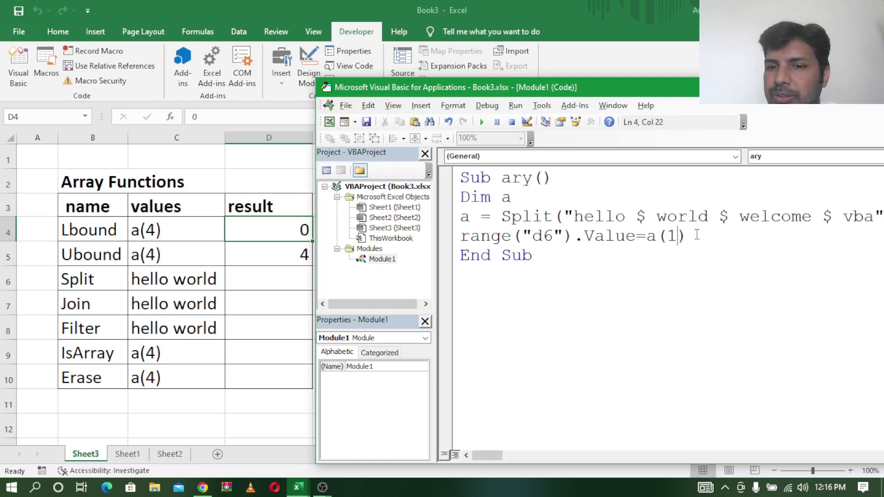
pyautogui.click(690, 237)
pyautogui.press('Return')
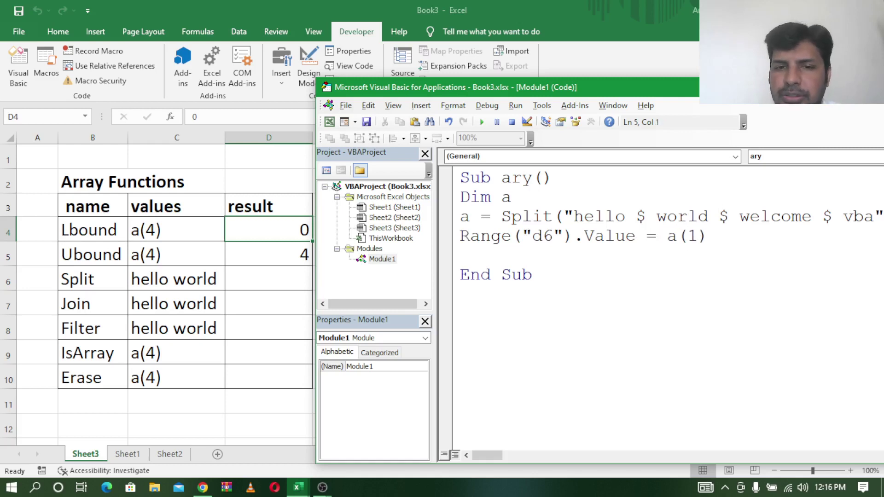
# Add Range("d7").Value = Join(a), run the macro, then add a "$" delimiter to Split.
pyautogui.write('range')
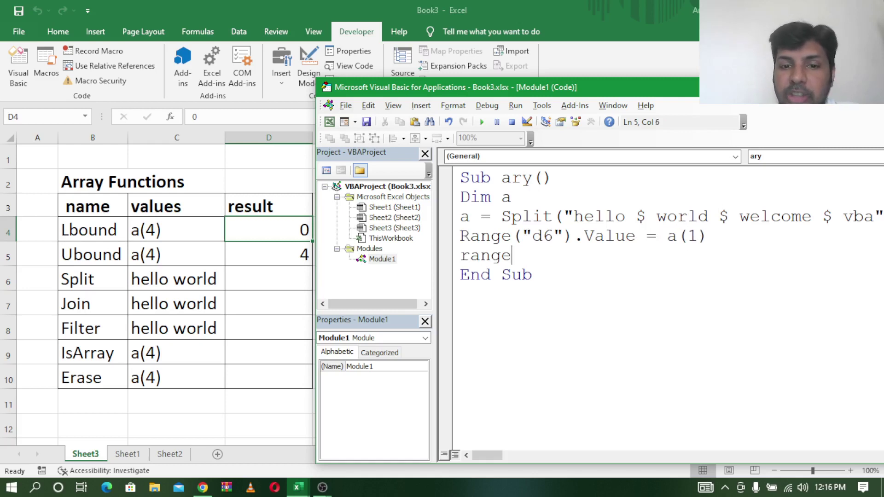
pyautogui.write('(')
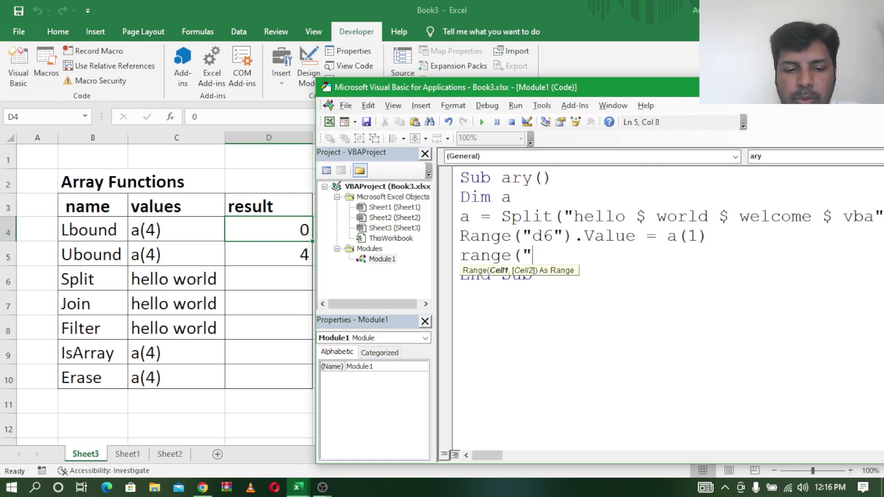
pyautogui.write('d7"')
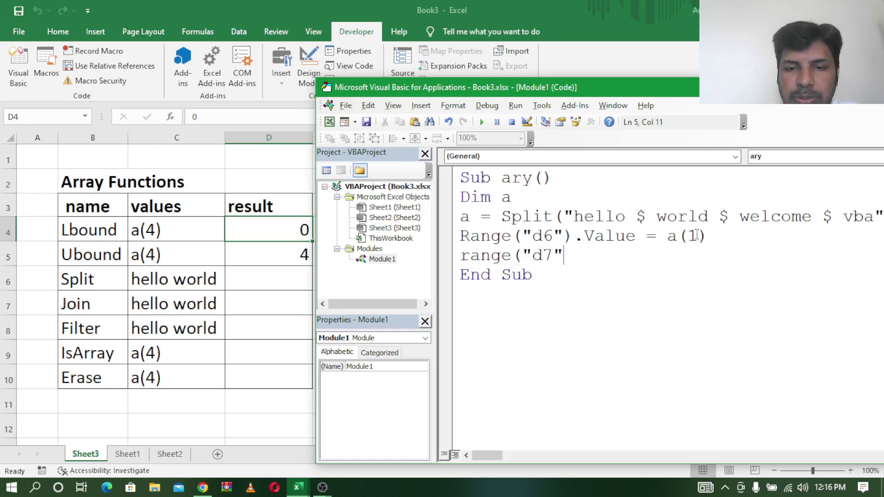
pyautogui.write(').value')
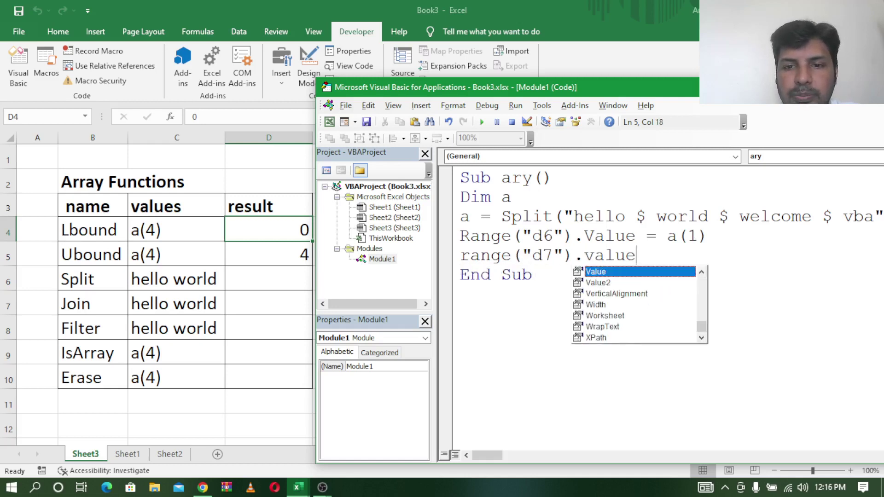
pyautogui.write('=')
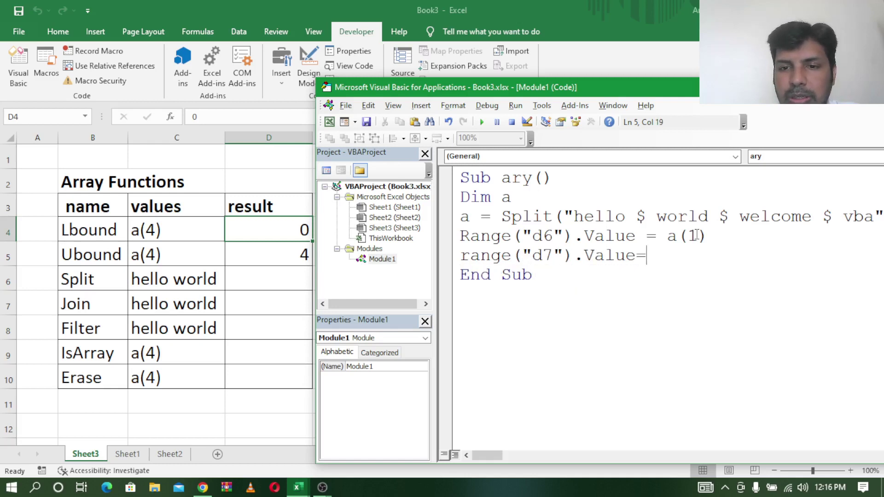
pyautogui.write('joi')
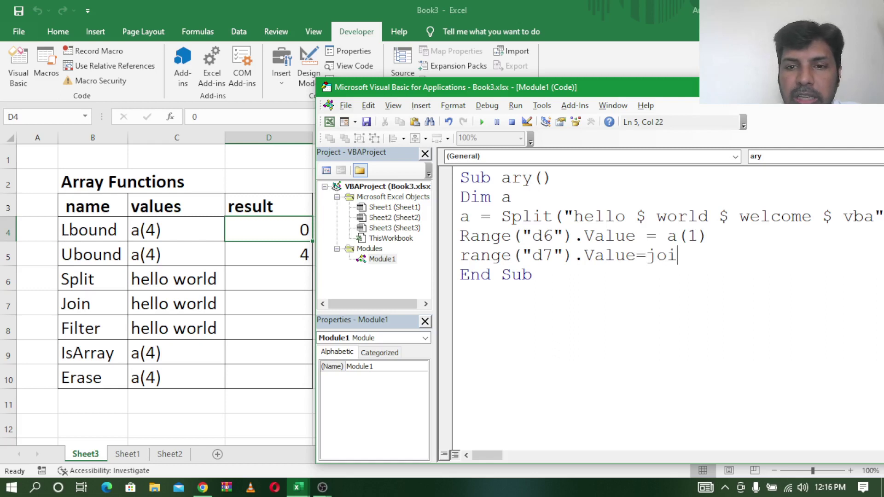
pyautogui.write('n(a')
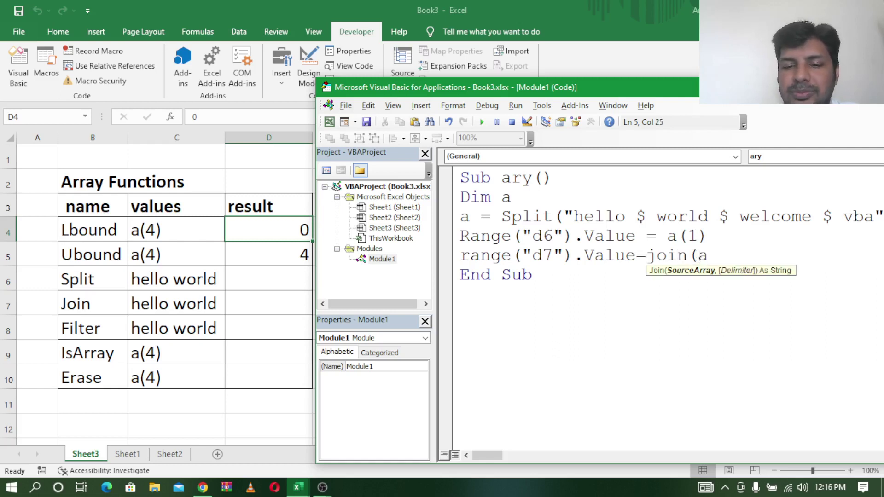
pyautogui.write(')')
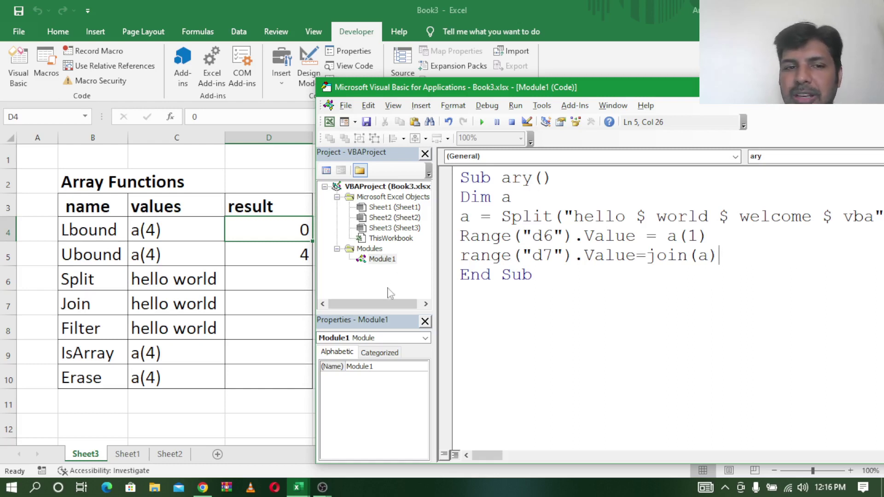
pyautogui.click(482, 122)
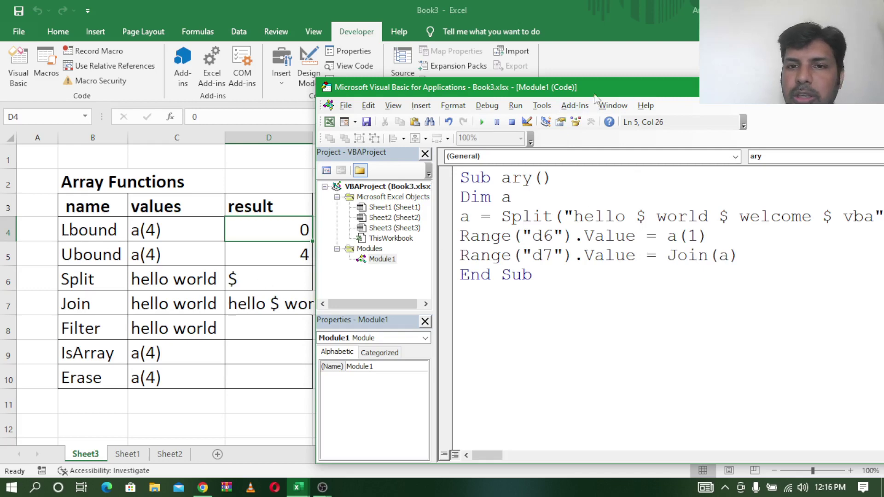
pyautogui.moveTo(598, 90); pyautogui.dragTo(398, 104)
pyautogui.click(684, 230)
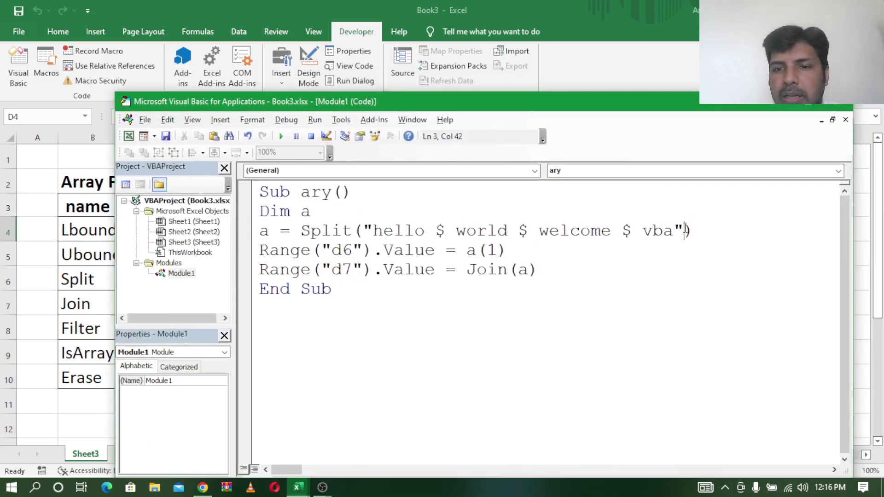
pyautogui.write(',')
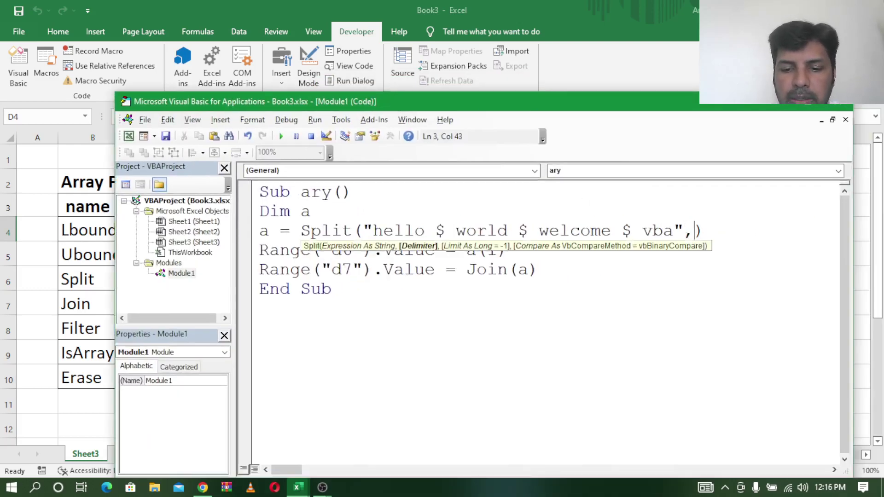
pyautogui.write('"$"')
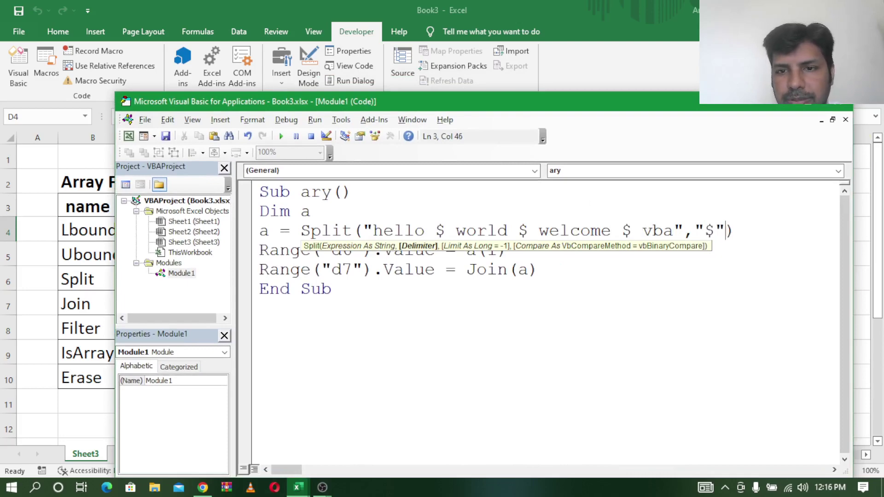
# Run the $-delimited Split macro and check that D6 now shows world.
pyautogui.moveTo(406, 106); pyautogui.dragTo(668, 108)
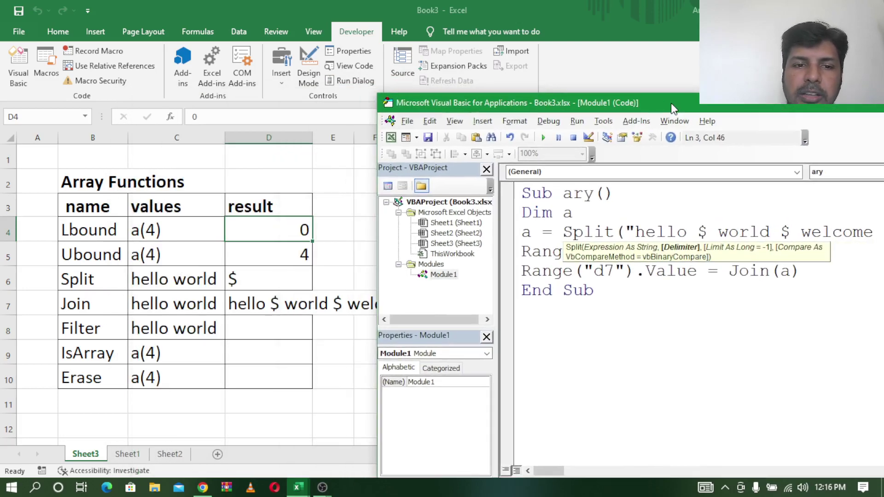
pyautogui.click(543, 138)
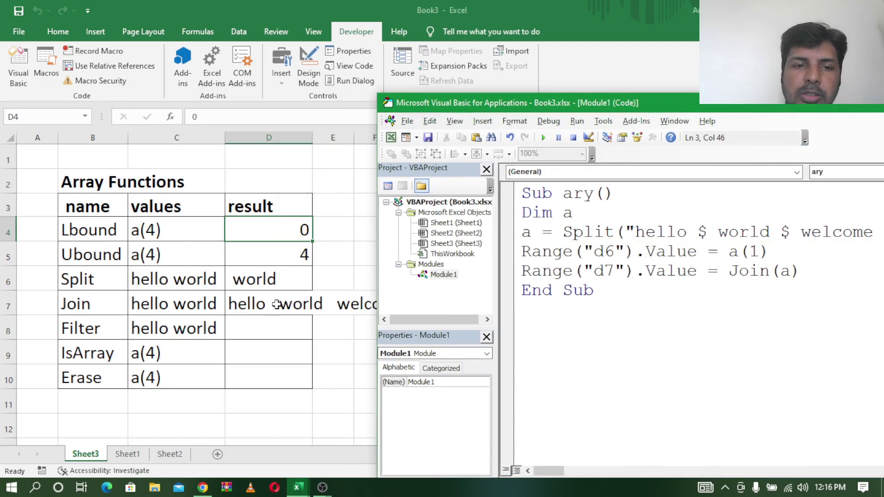
pyautogui.click(268, 279)
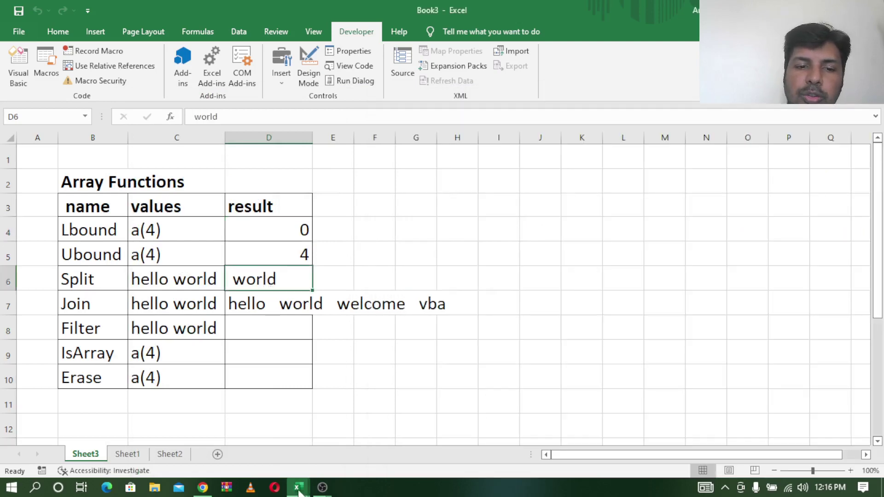
# Review the Split string and line of code beside the column D results.
pyautogui.moveTo(297, 487)
pyautogui.click(373, 419)
pyautogui.moveTo(635, 109); pyautogui.dragTo(488, 97)
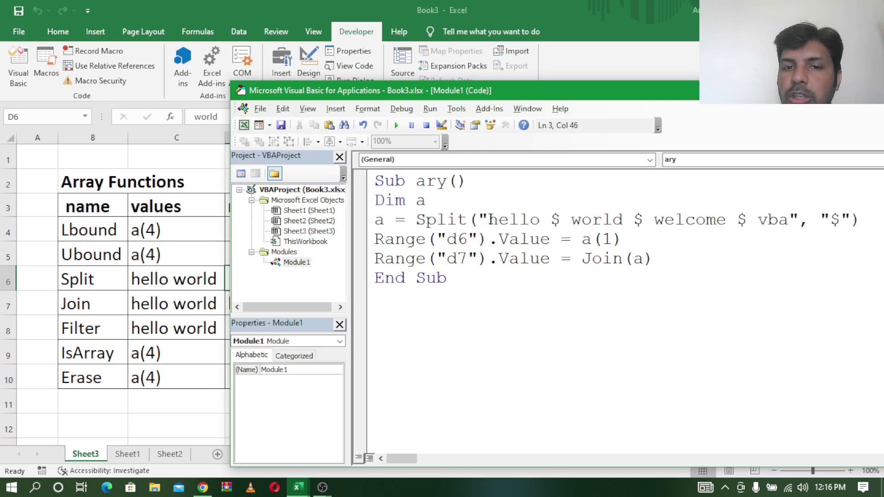
pyautogui.moveTo(490, 220); pyautogui.dragTo(788, 220)
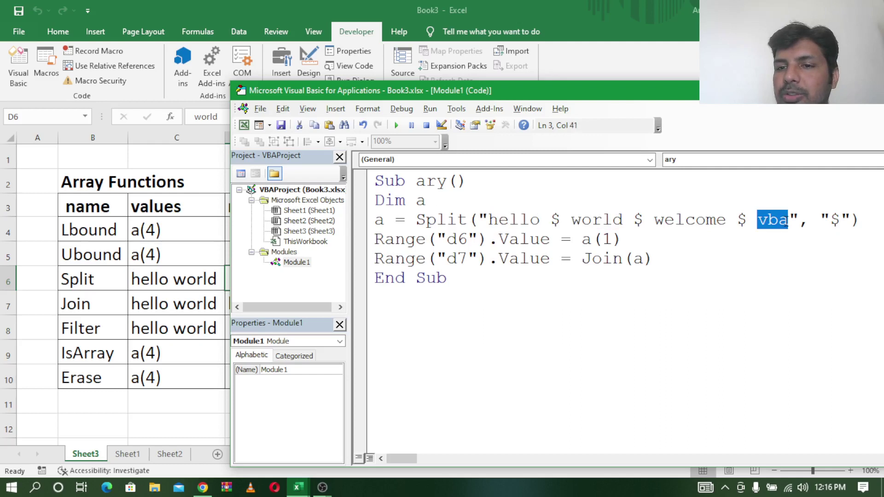
pyautogui.click(839, 218)
pyautogui.moveTo(533, 96)
pyautogui.mouseDown()
pyautogui.moveTo(682, 104)
pyautogui.moveTo(665, 87)
pyautogui.mouseUp()
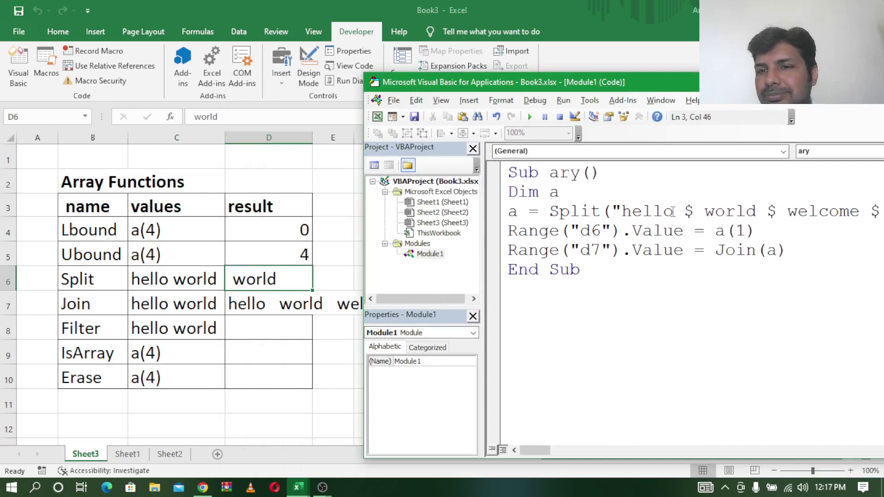
pyautogui.click(674, 211)
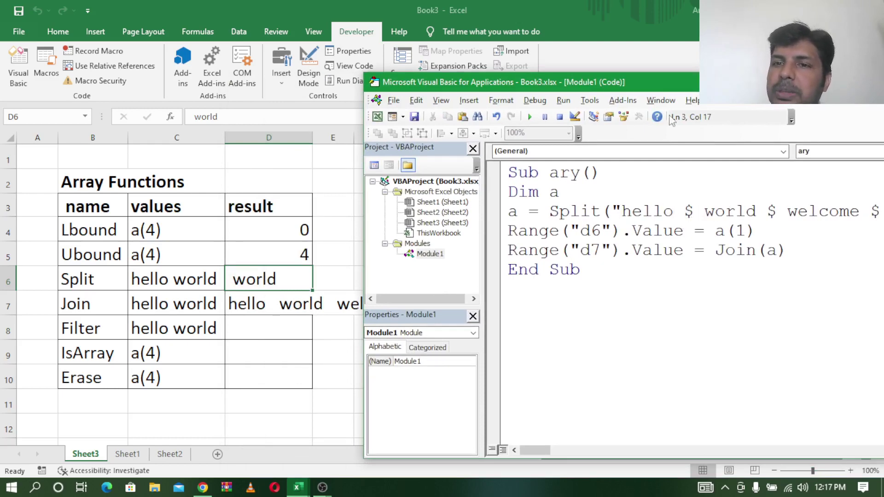
pyautogui.moveTo(672, 87); pyautogui.dragTo(526, 83)
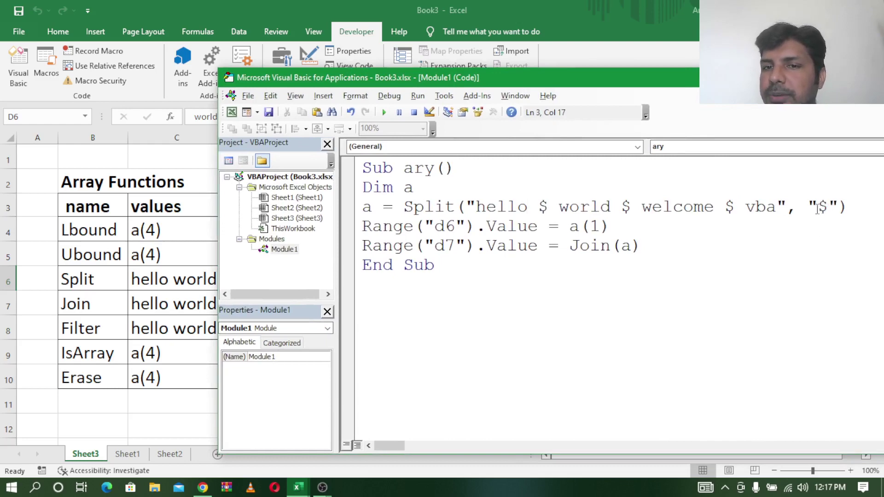
pyautogui.moveTo(529, 76); pyautogui.dragTo(628, 62)
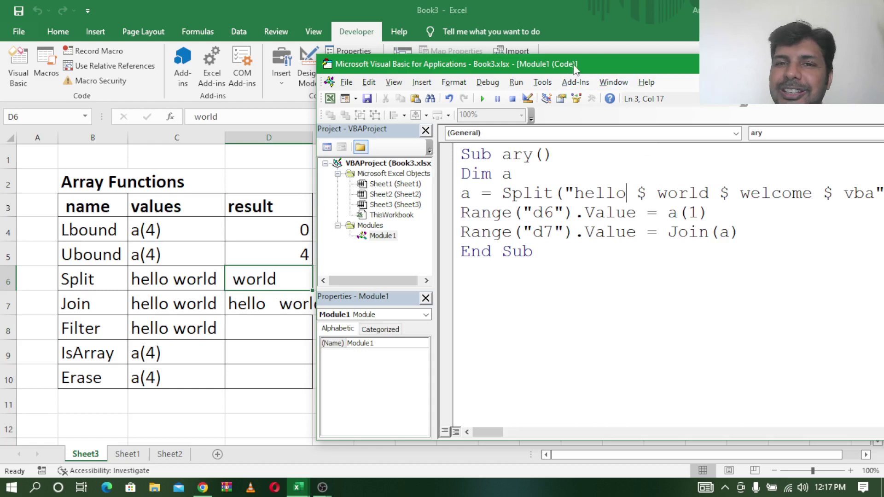
pyautogui.moveTo(574, 67); pyautogui.dragTo(600, 80)
# Change a(1) to a(0) on the D6 line and rerun the macro.
pyautogui.click(725, 225)
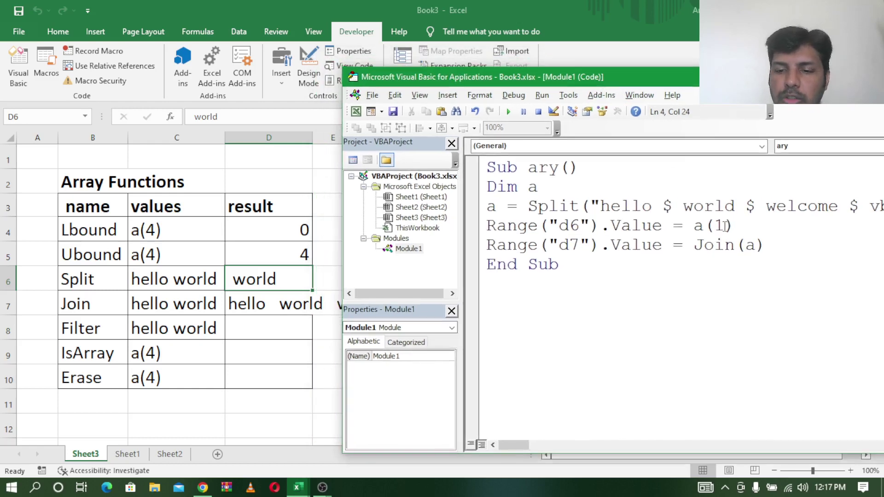
pyautogui.press('BackSpace')
pyautogui.write('0')
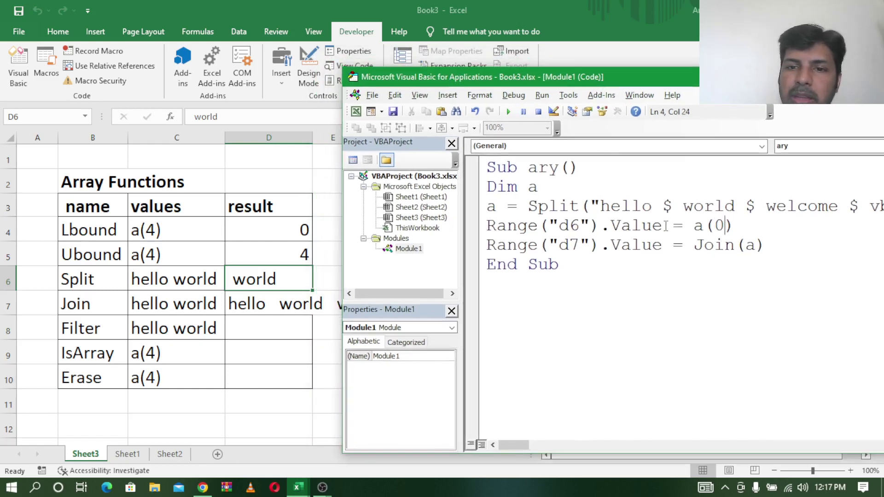
pyautogui.moveTo(533, 84); pyautogui.dragTo(562, 92)
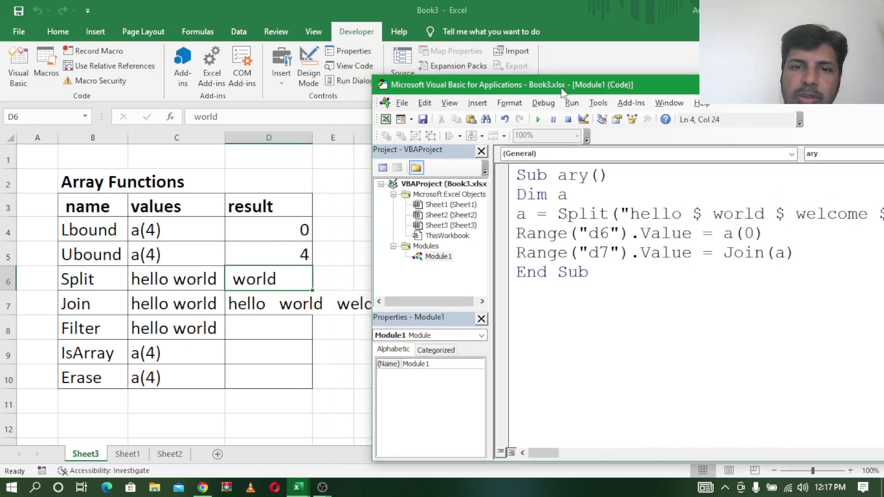
pyautogui.click(538, 119)
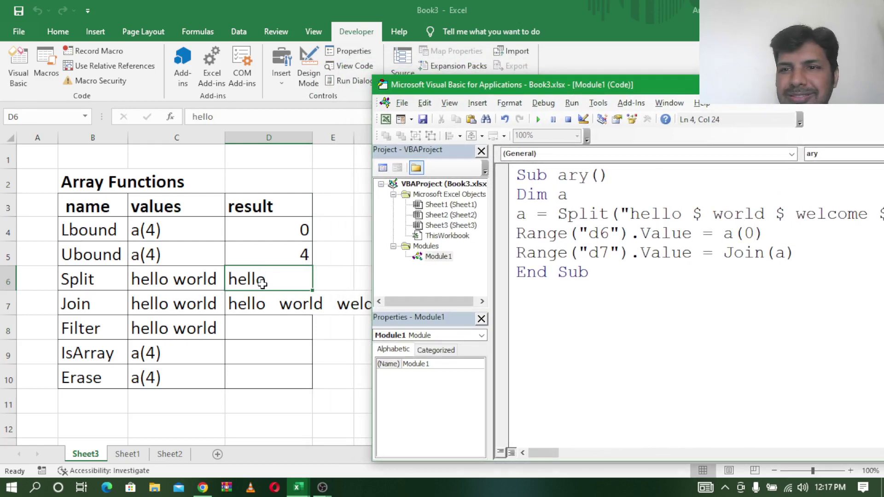
# Review the joined text in row 7 and the D6 assignment line.
pyautogui.moveTo(457, 88); pyautogui.dragTo(625, 118)
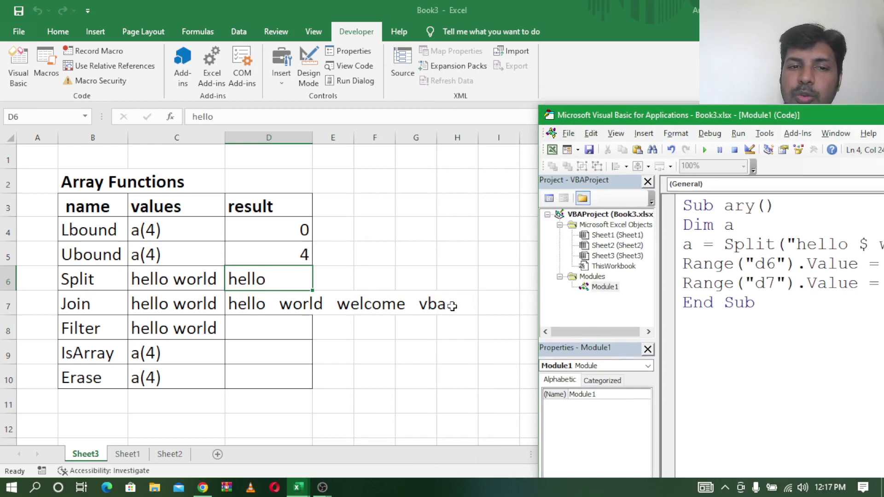
pyautogui.moveTo(634, 117); pyautogui.dragTo(377, 84)
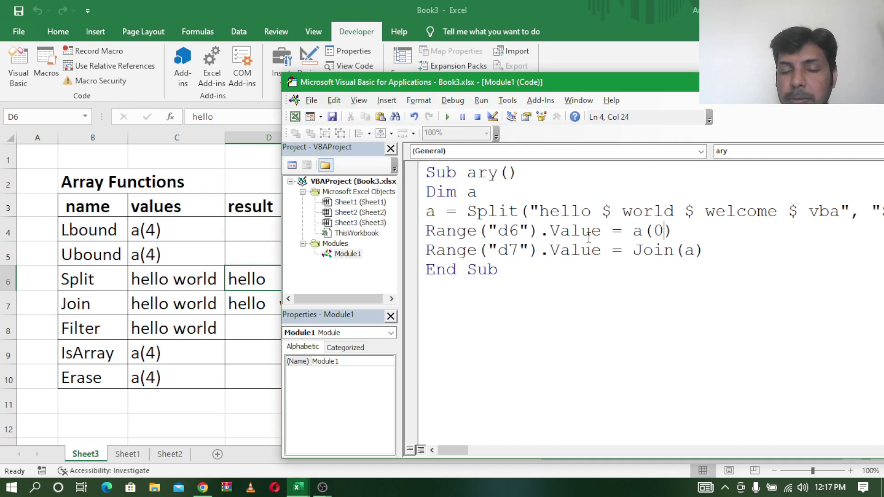
pyautogui.moveTo(682, 232); pyautogui.dragTo(421, 234)
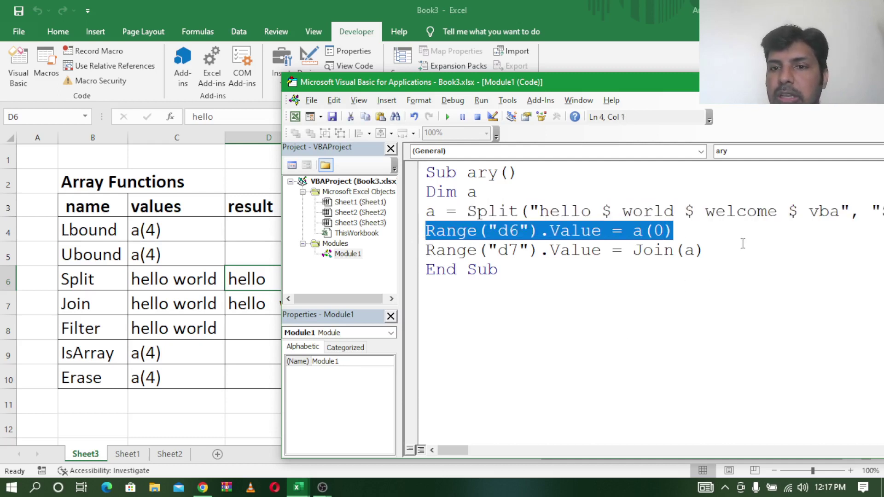
pyautogui.click(681, 232)
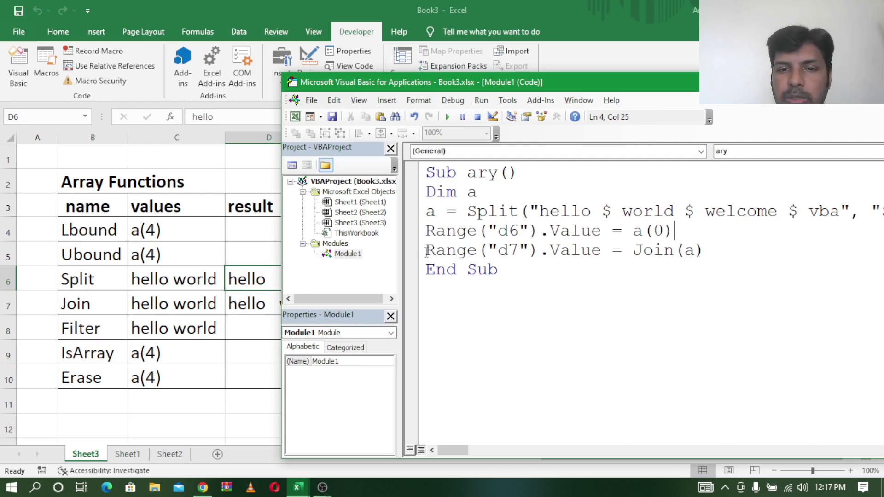
# Retarget the Join line to D8 and replace Join with Filter(a, "h").
pyautogui.click(519, 251)
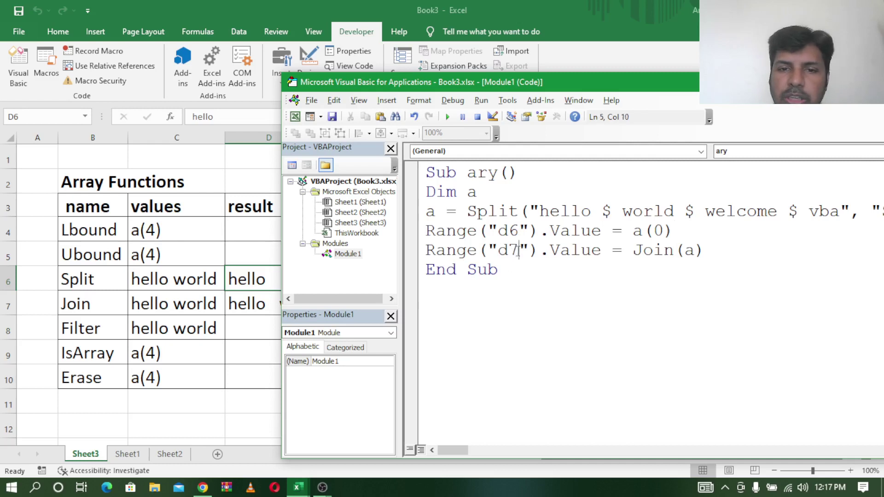
pyautogui.press('BackSpace')
pyautogui.write('8')
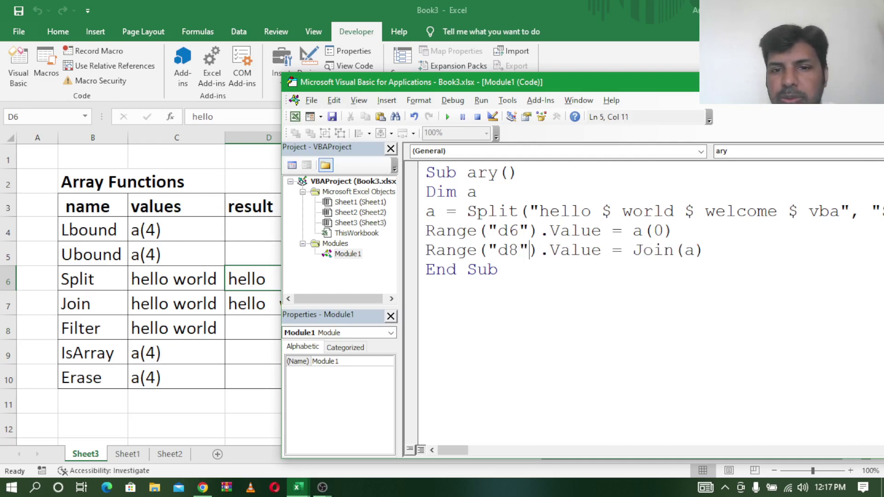
pyautogui.press('Right')
pyautogui.press('Right')
pyautogui.press('Right')
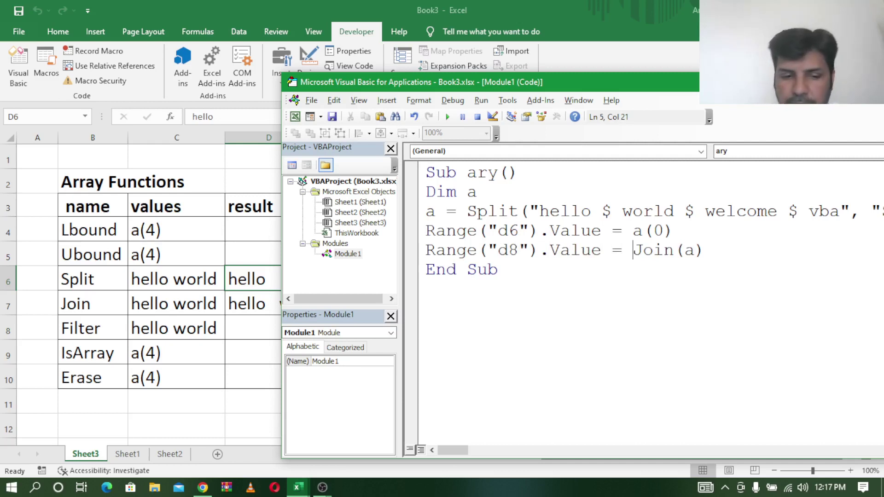
pyautogui.write('filter')
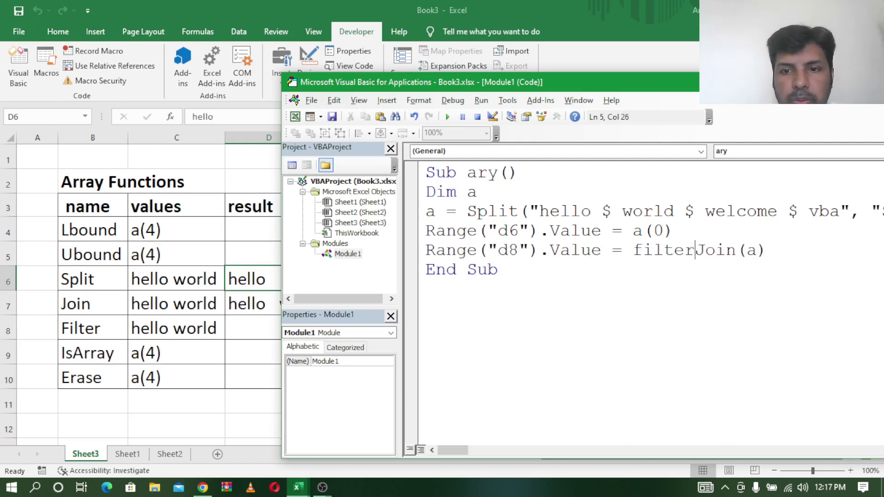
pyautogui.write('(')
pyautogui.press('Delete')
pyautogui.press('Delete')
pyautogui.press('Delete')
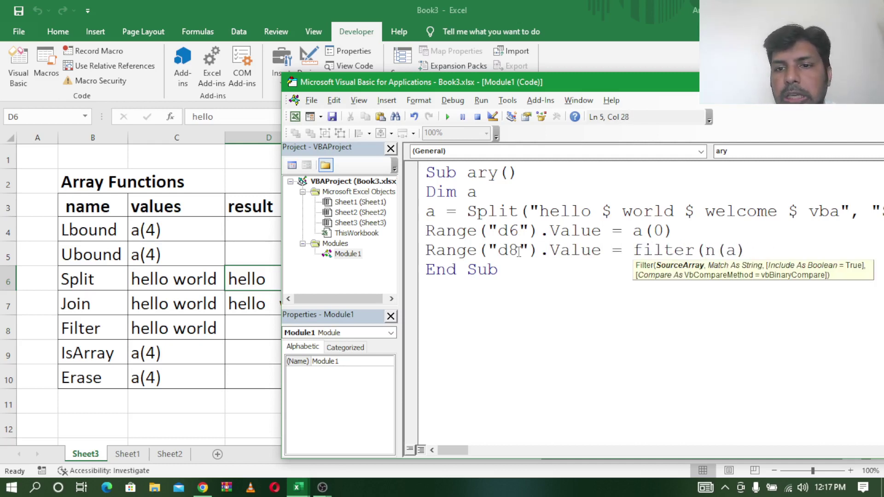
pyautogui.press('Delete')
pyautogui.press('Delete')
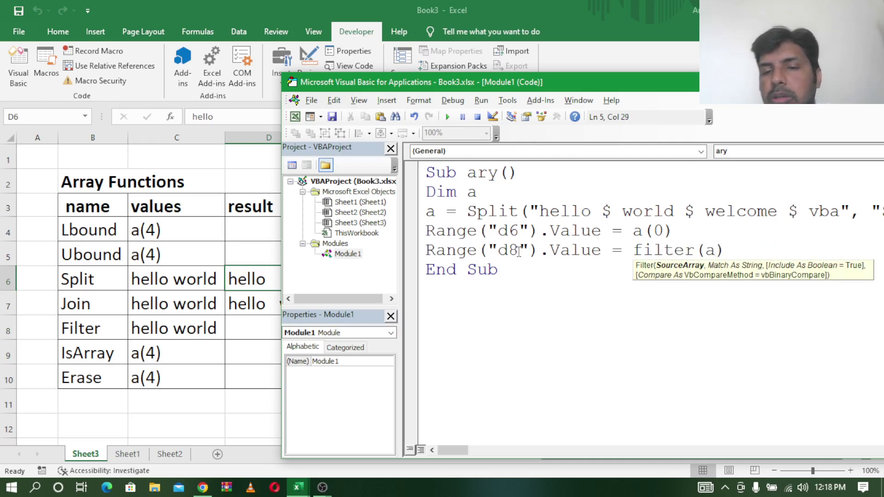
pyautogui.write(',')
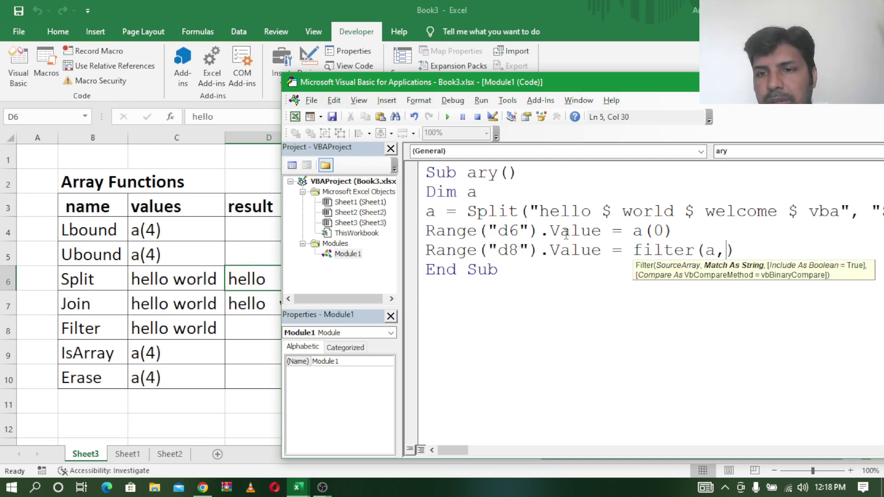
pyautogui.write('"')
pyautogui.write('h')
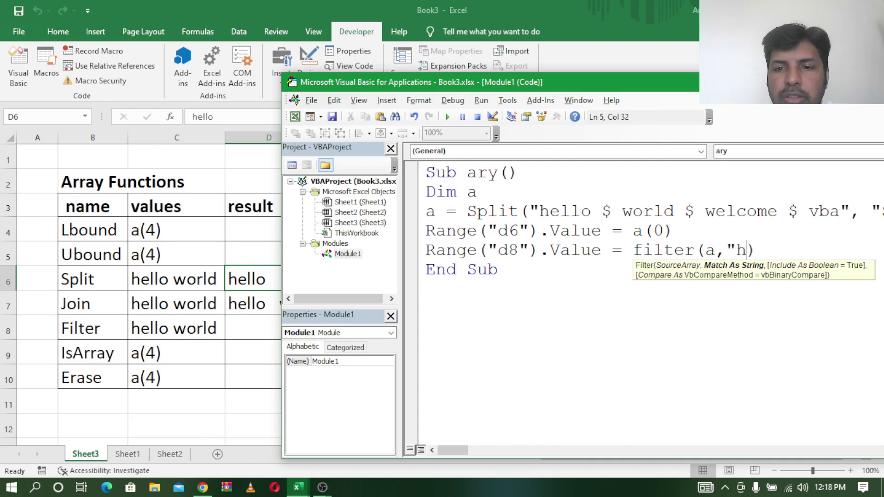
pyautogui.write('e')
pyautogui.press('BackSpace')
pyautogui.write('"')
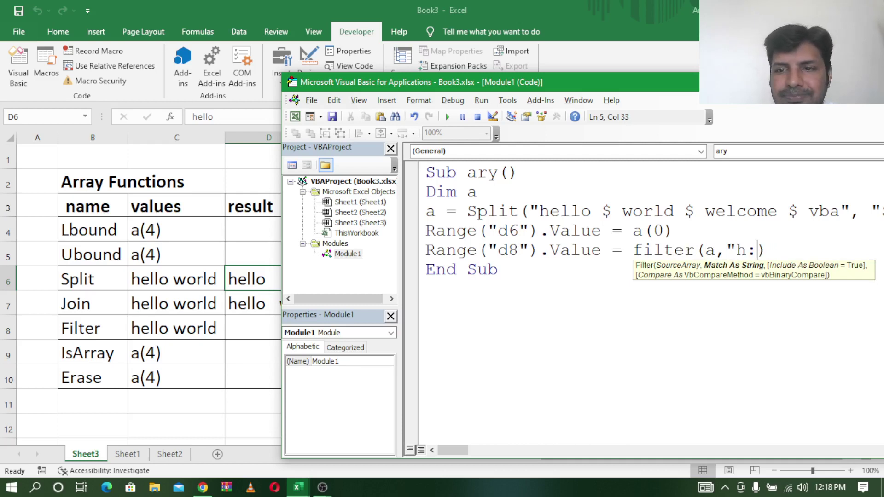
pyautogui.press('BackSpace')
pyautogui.write('"')
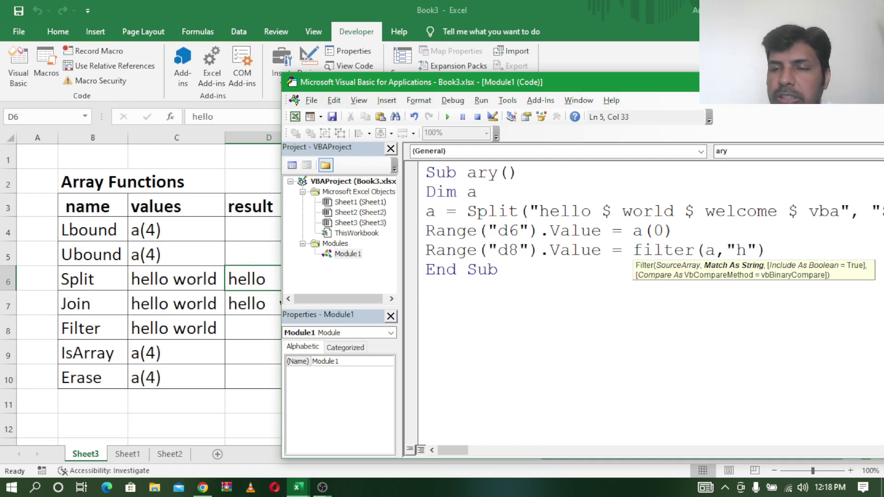
pyautogui.press('Right')
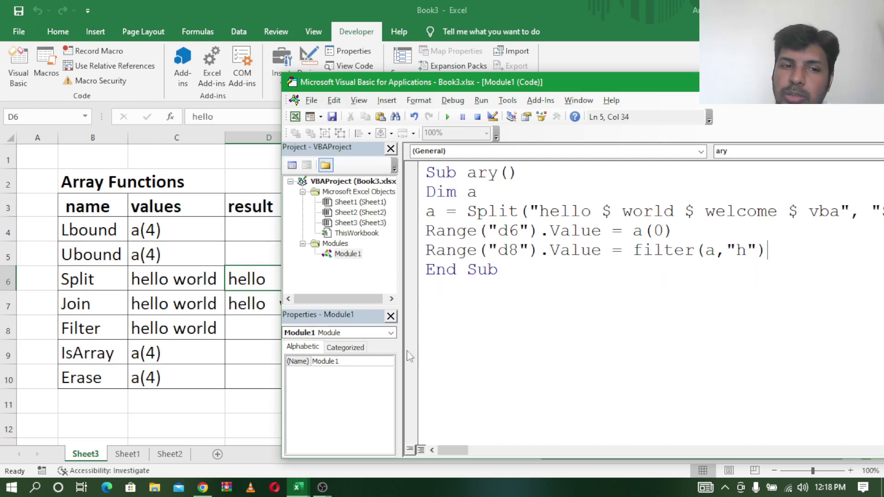
# Run the macro, switch the Filter criterion to "w", rerun, and check D8.
pyautogui.moveTo(441, 82); pyautogui.dragTo(512, 78)
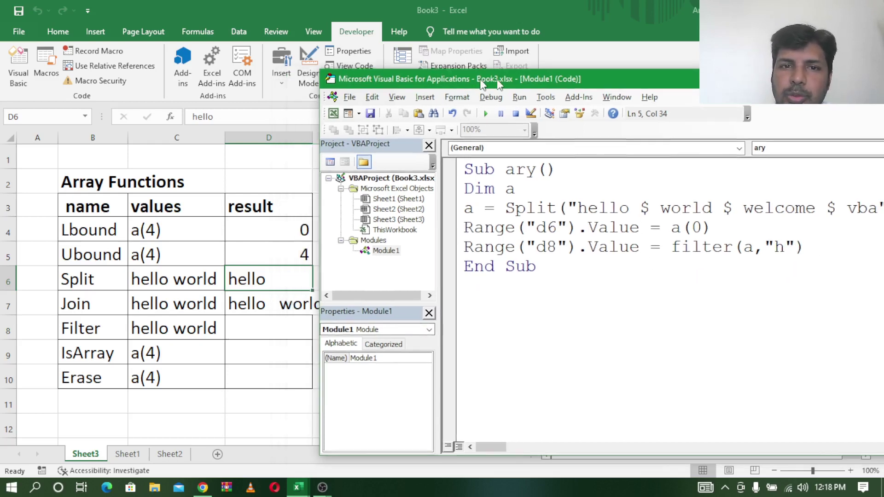
pyautogui.click(517, 112)
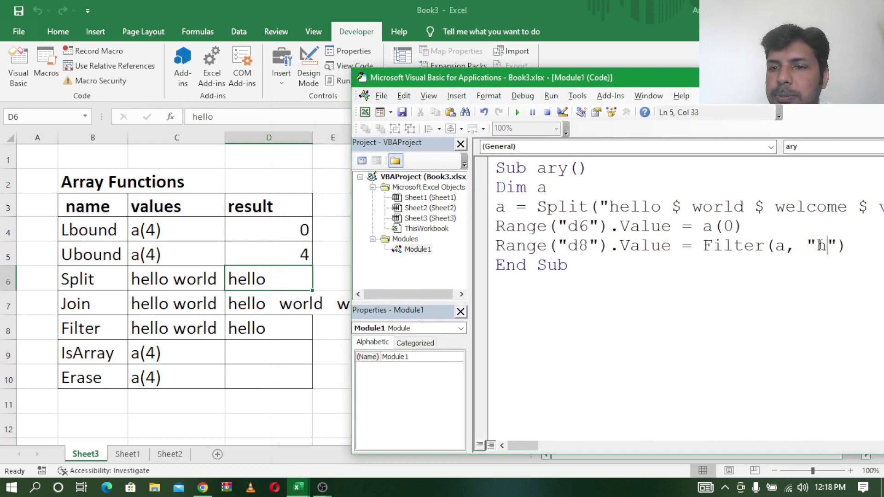
pyautogui.press('BackSpace')
pyautogui.write('w')
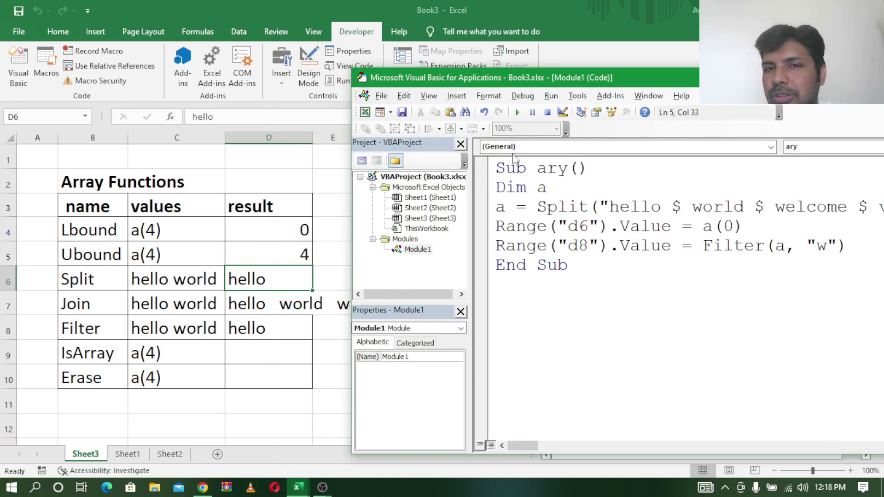
pyautogui.click(517, 112)
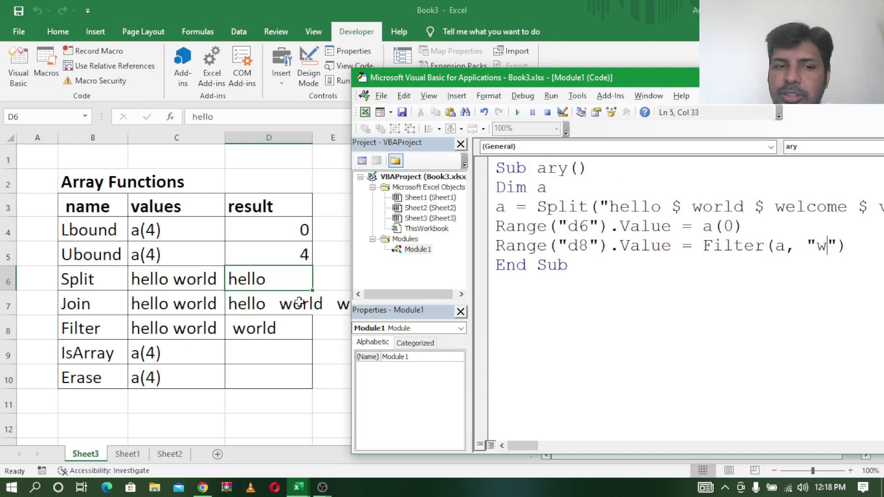
pyautogui.click(277, 326)
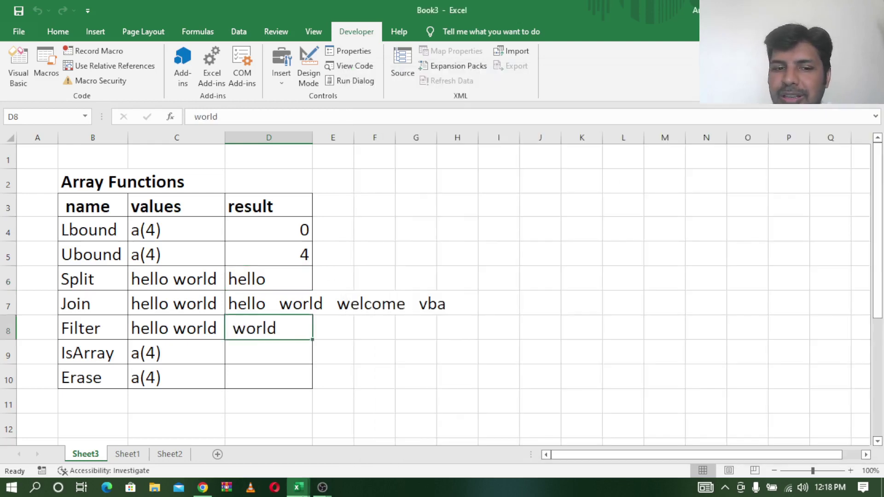
pyautogui.moveTo(297, 488)
pyautogui.click(368, 419)
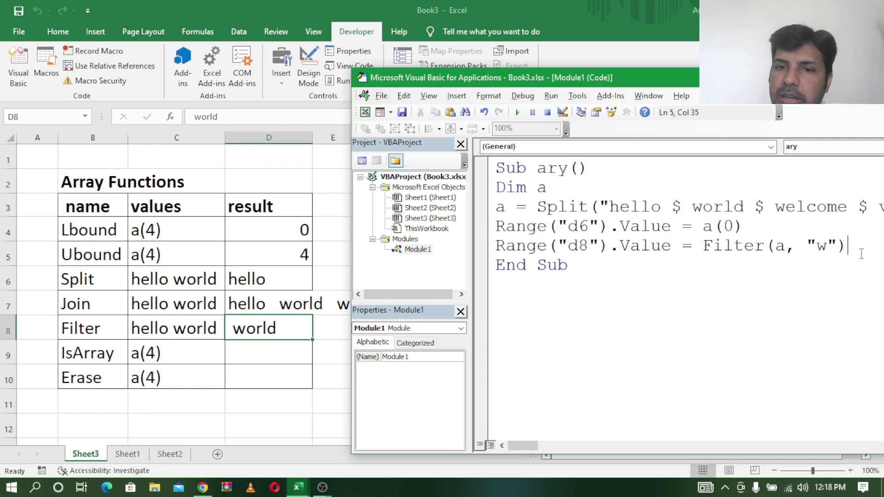
# Add Range("d9").Value = IsArray(a) and run the macro so D9 shows TRUE.
pyautogui.press('Return')
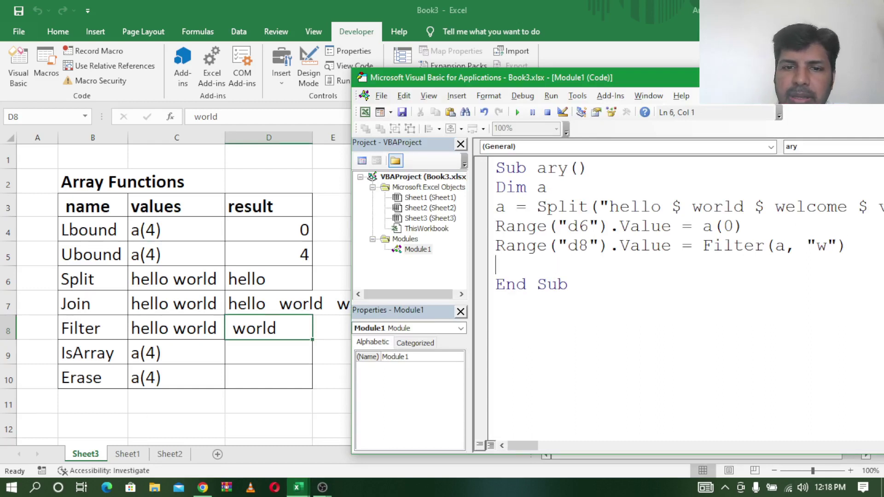
pyautogui.write('range')
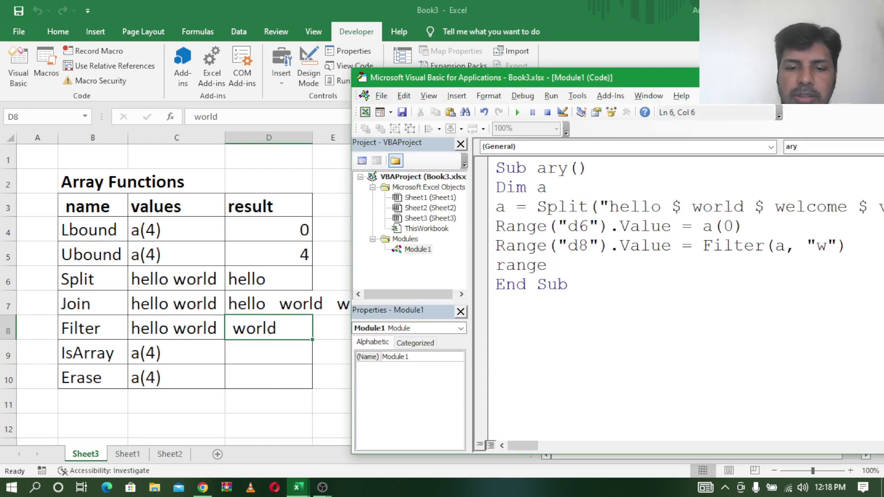
pyautogui.write('("d')
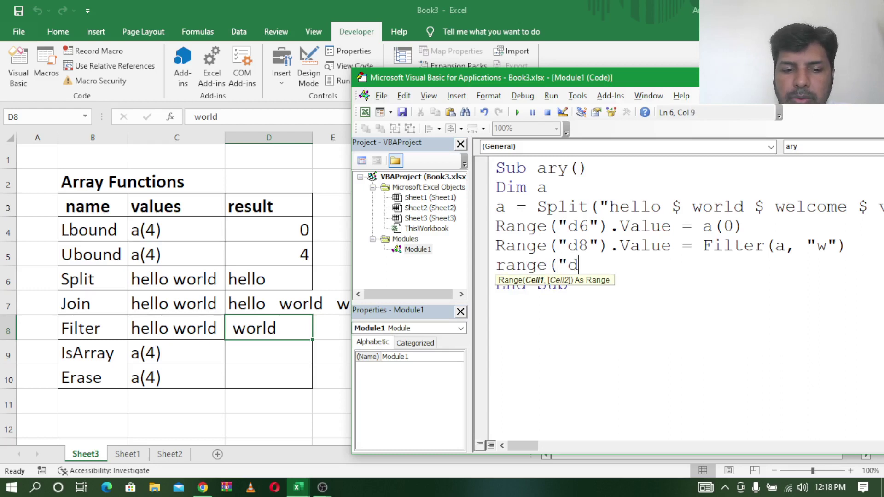
pyautogui.write('9")')
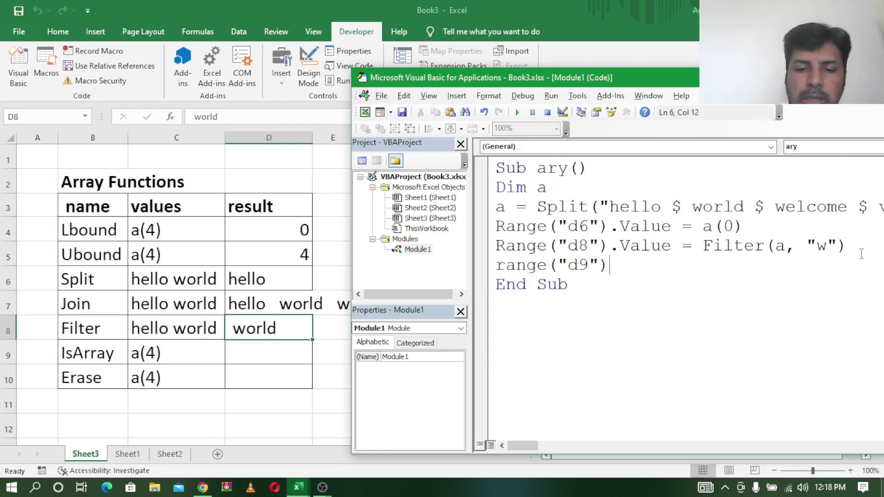
pyautogui.write('.value')
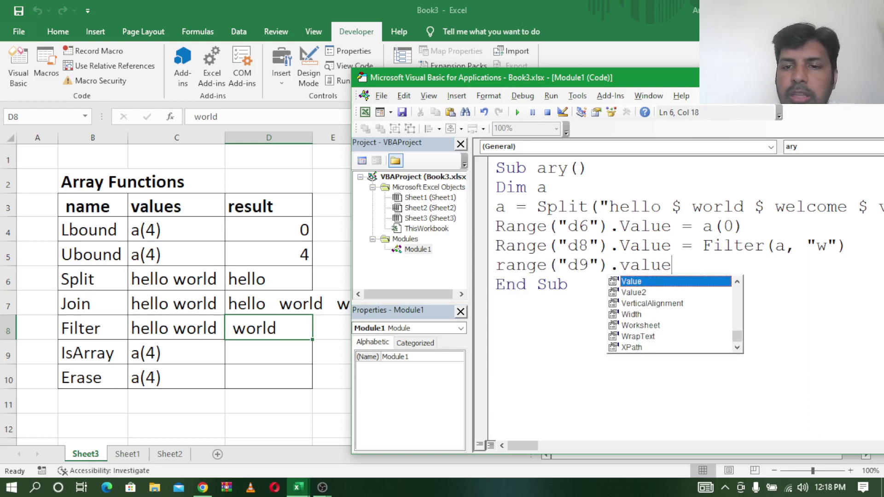
pyautogui.write('=')
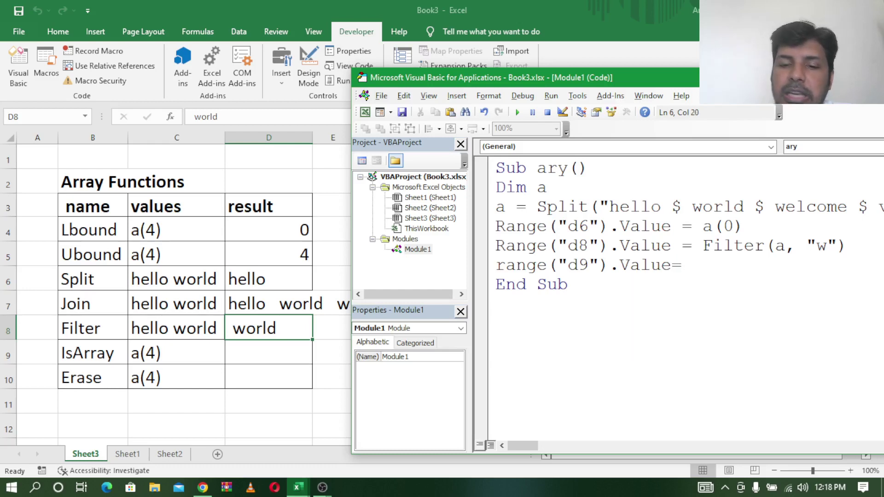
pyautogui.write('isar')
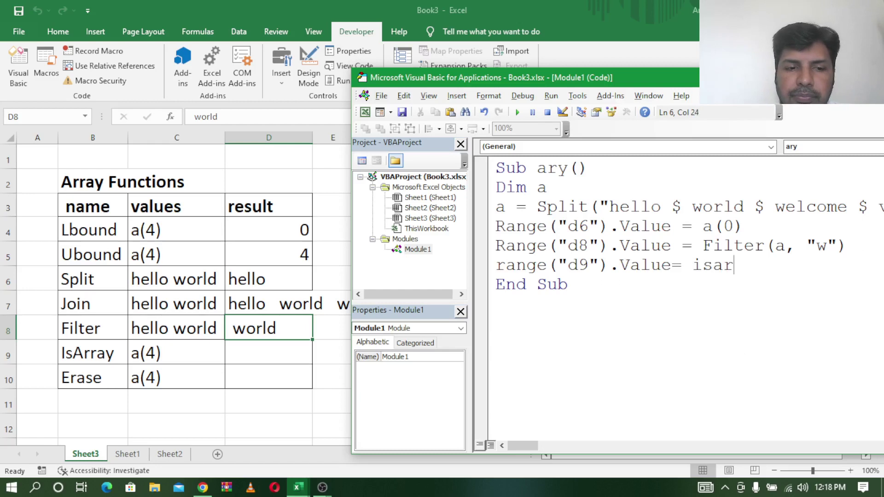
pyautogui.write('ray(')
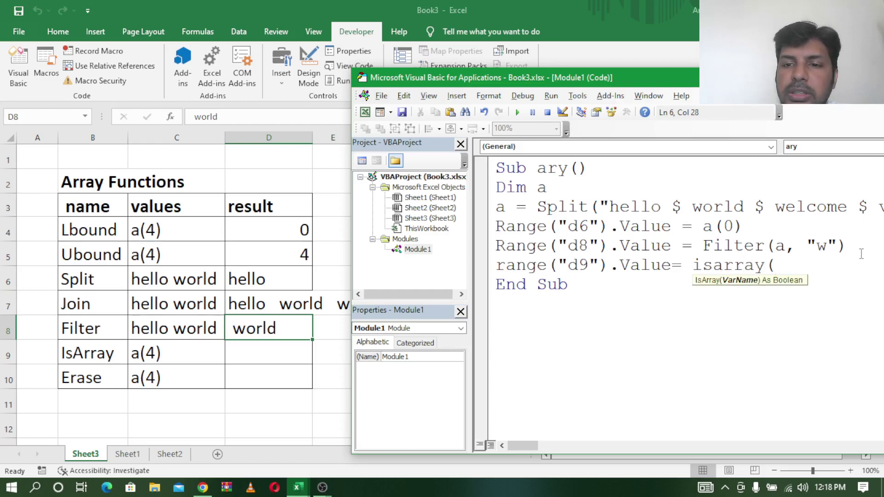
pyautogui.write('a)')
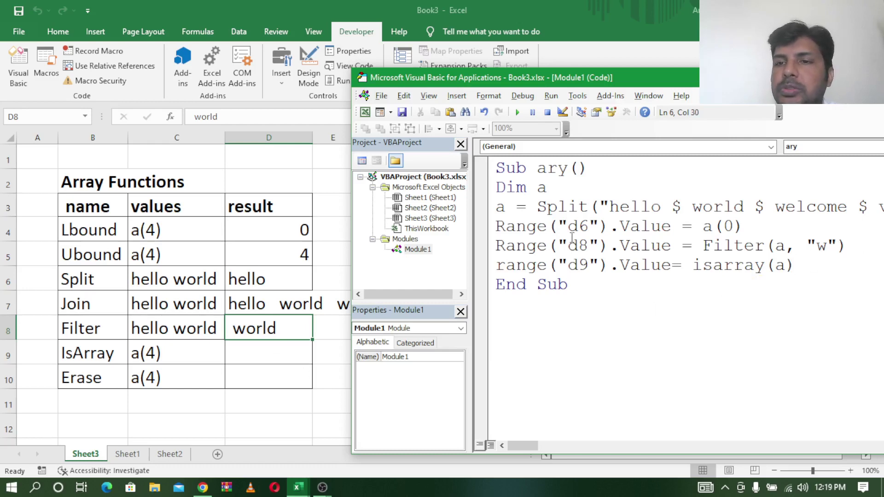
pyautogui.click(517, 112)
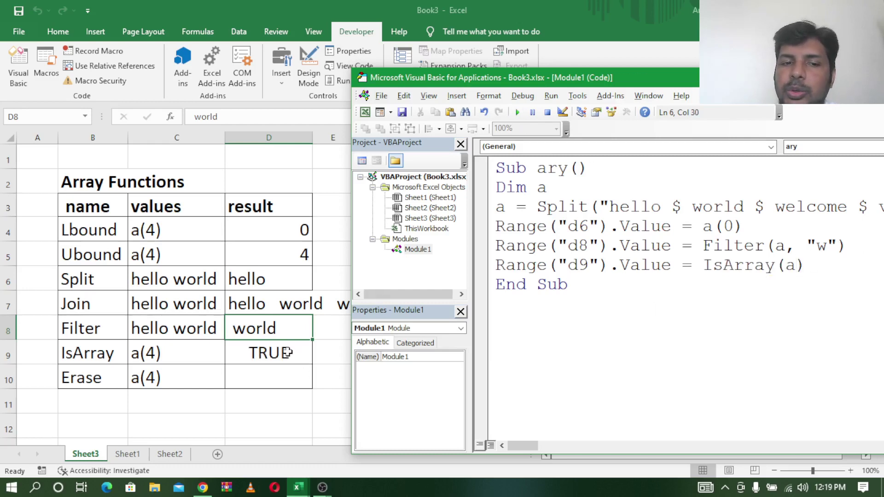
# Start a new declaration line below Dim a, typing dim b="arun".
pyautogui.click(561, 187)
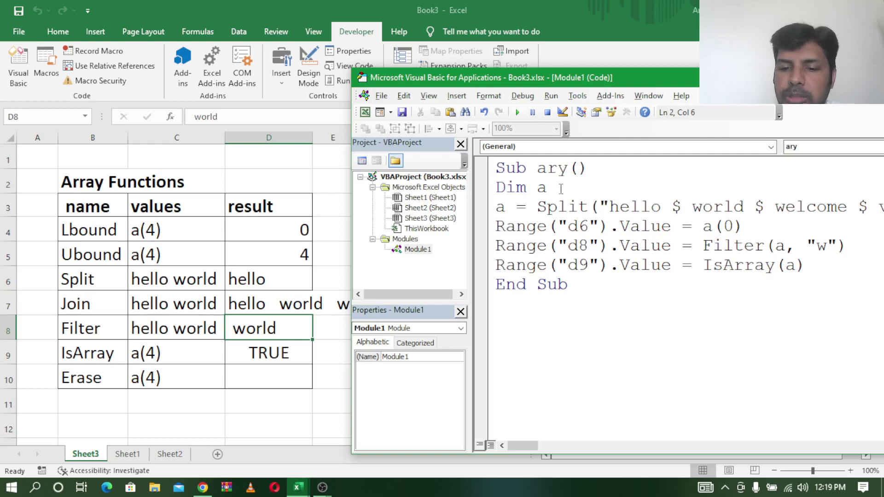
pyautogui.press('Return')
pyautogui.write('dim ')
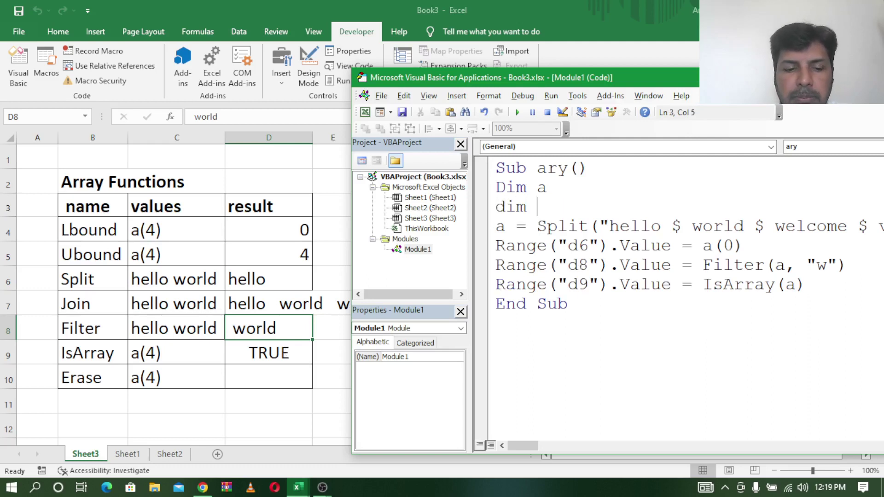
pyautogui.write('b="')
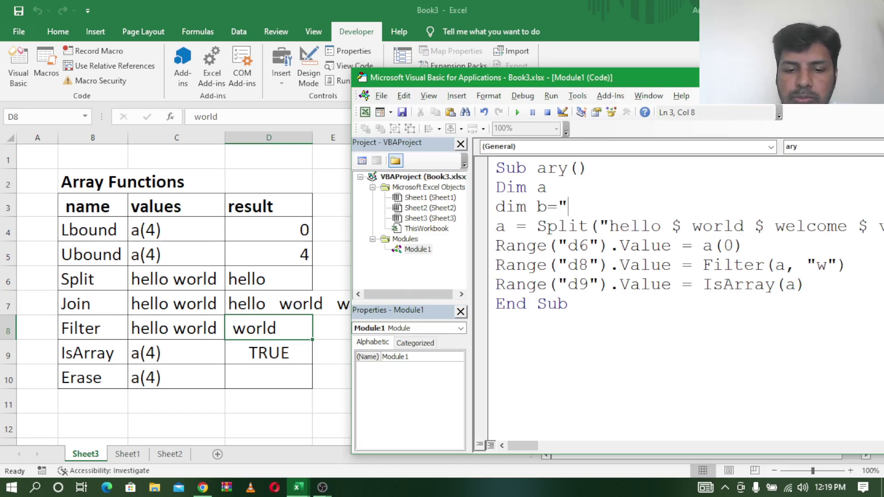
pyautogui.write('arun')
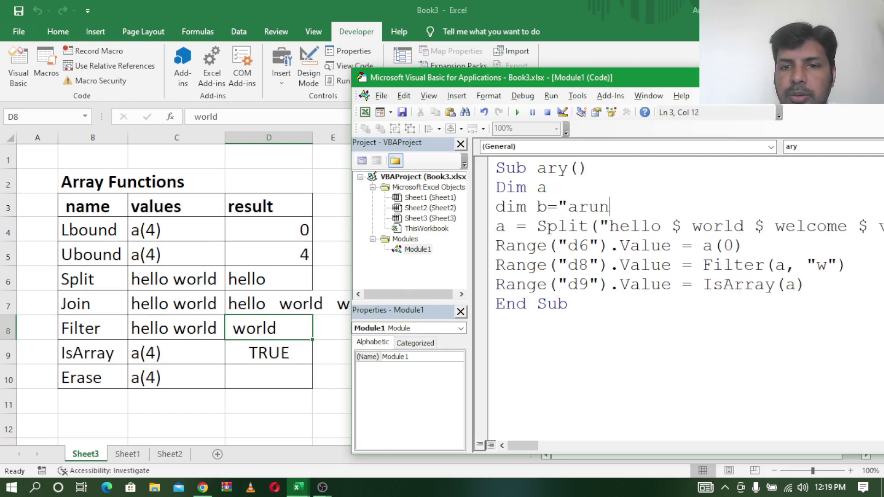
# Put b = "arun" on its own line, test IsArray(b), and rerun so D9 shows FALSE.
pyautogui.press('BackSpace')
pyautogui.press('BackSpace')
pyautogui.press('BackSpace')
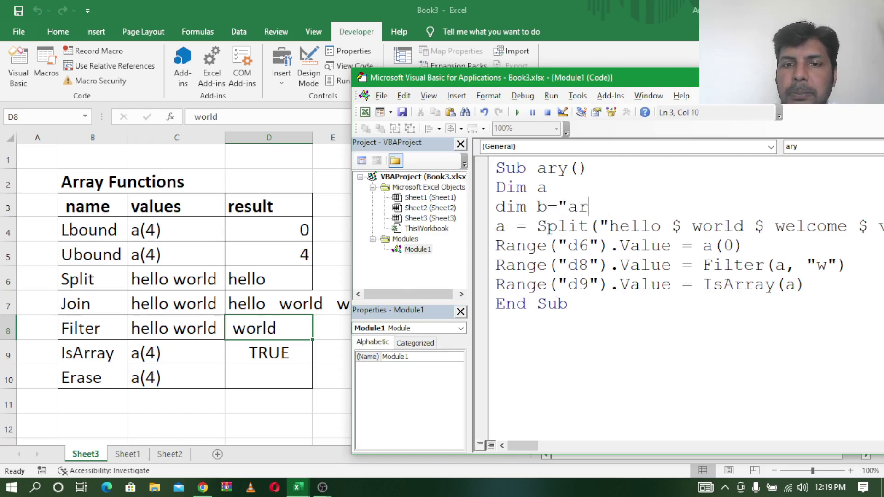
pyautogui.press('BackSpace')
pyautogui.press('BackSpace')
pyautogui.press('BackSpace')
pyautogui.press('BackSpace')
pyautogui.press('Return')
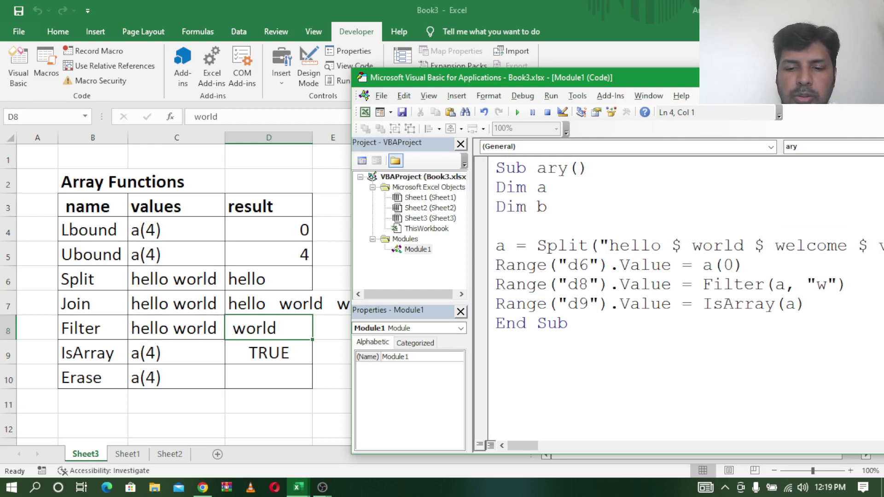
pyautogui.write('b="arun')
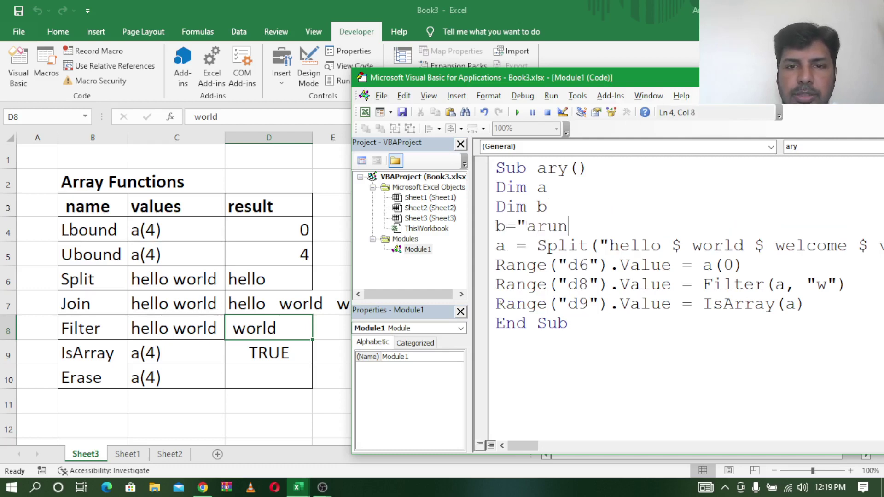
pyautogui.click(795, 304)
pyautogui.press('BackSpace')
pyautogui.write('b')
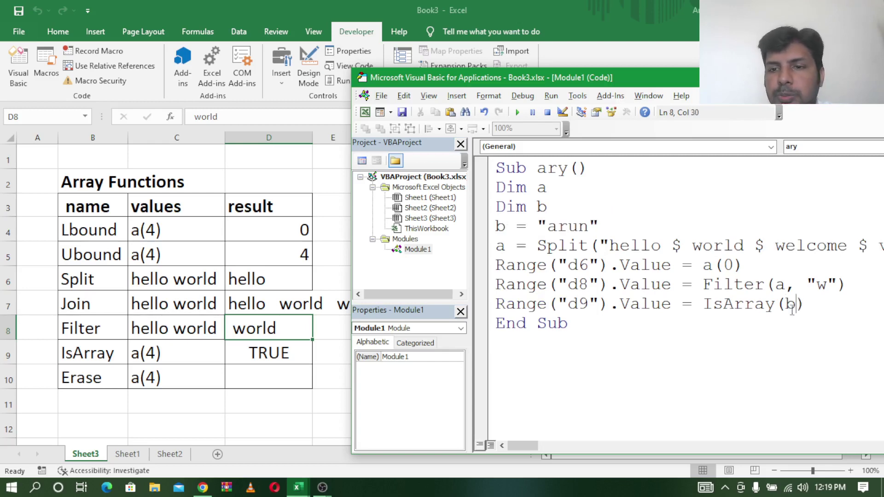
pyautogui.click(721, 385)
pyautogui.click(517, 111)
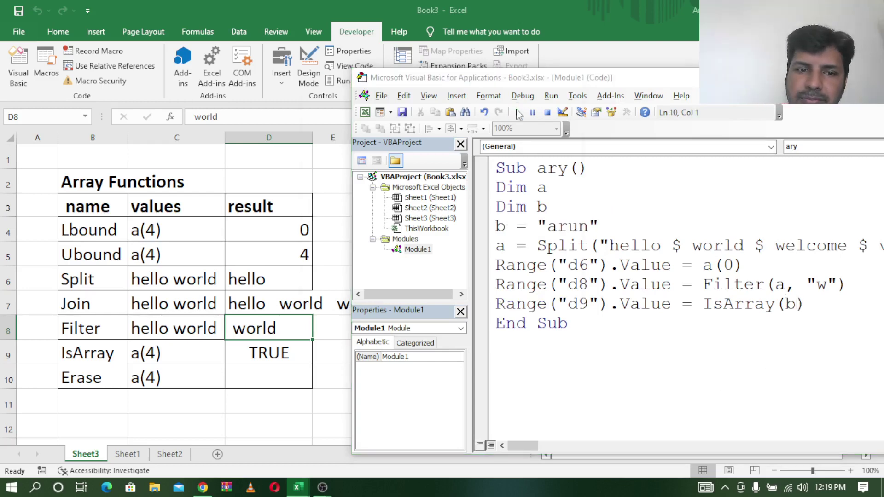
pyautogui.click(528, 136)
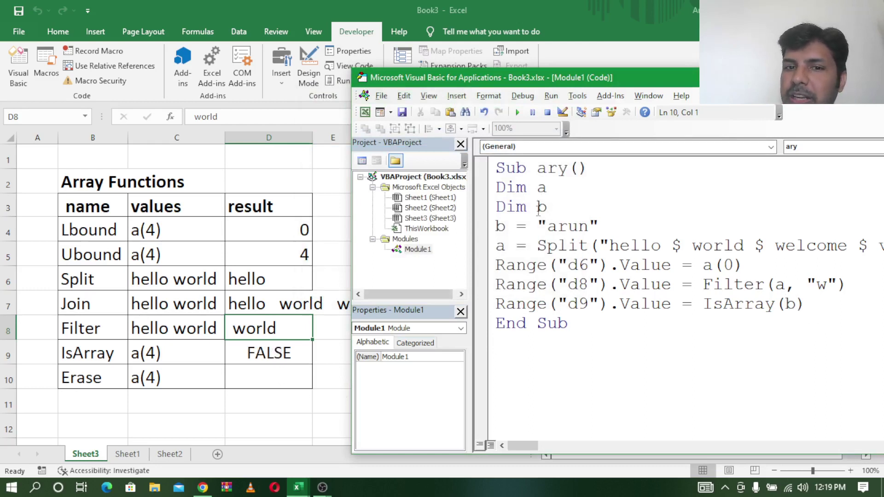
# Review the Dim a and Split lines, then start a new line after IsArray.
pyautogui.moveTo(496, 187); pyautogui.dragTo(554, 191)
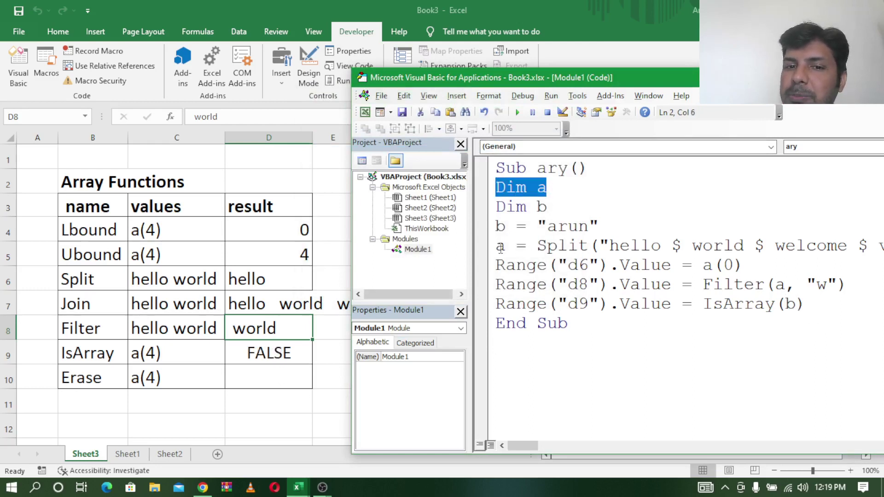
pyautogui.moveTo(496, 245); pyautogui.dragTo(651, 242)
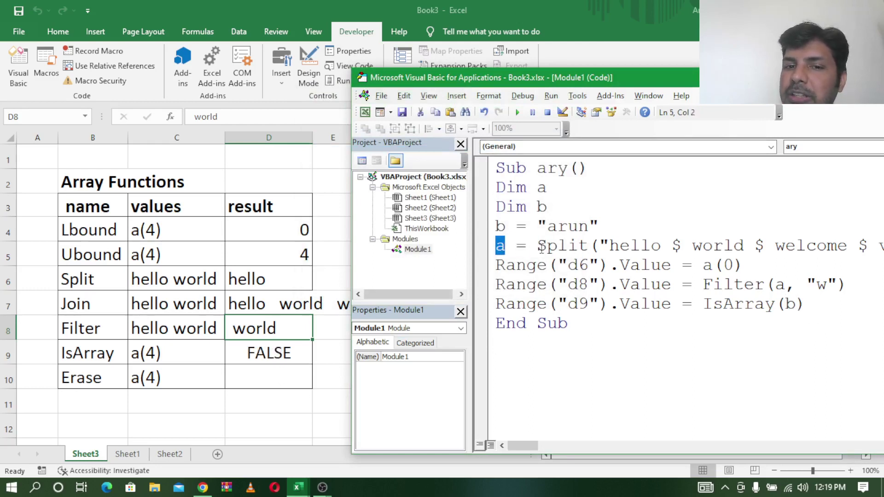
pyautogui.click(844, 311)
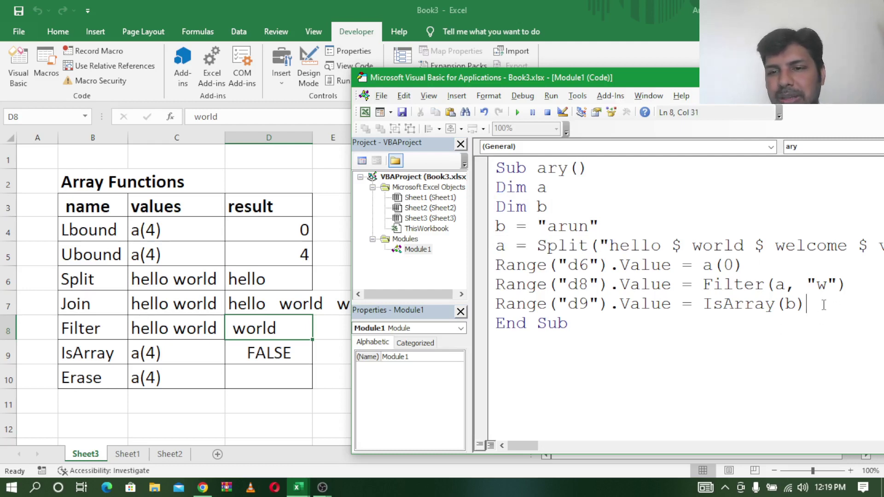
pyautogui.press('Return')
pyautogui.write('e')
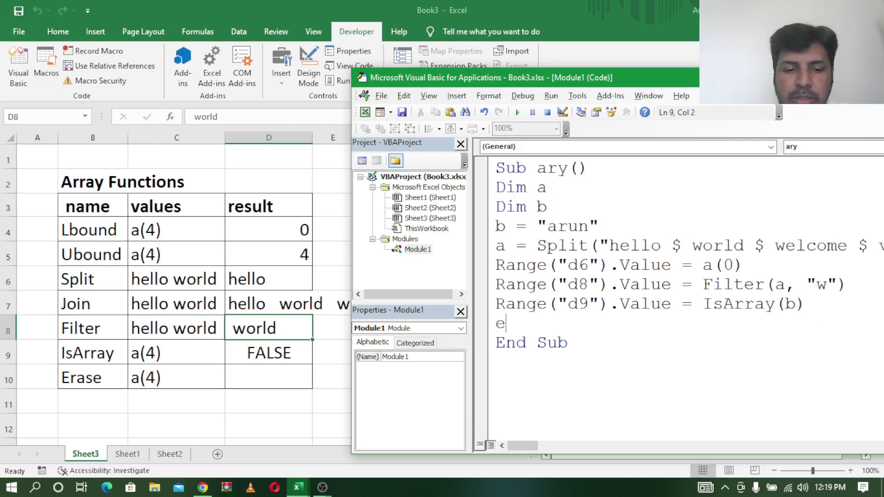
# Type Erase a, then range("d10").value=a(2) on the line below it.
pyautogui.write('rase ')
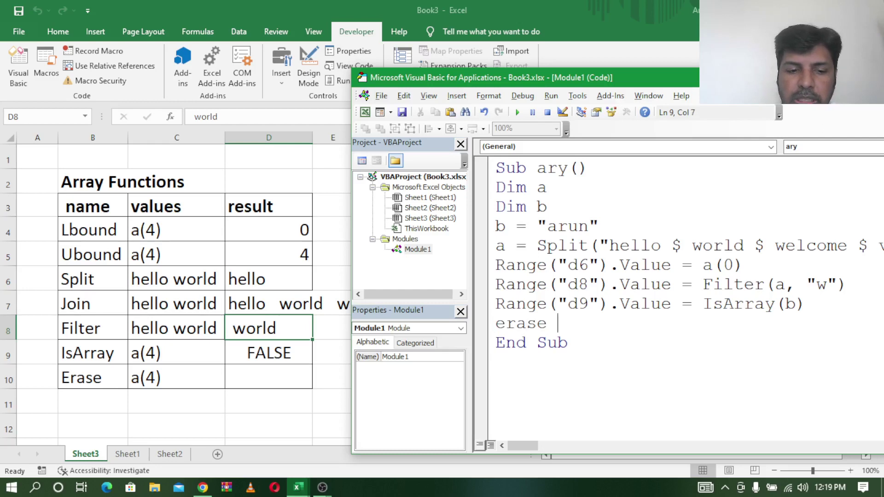
pyautogui.write('a')
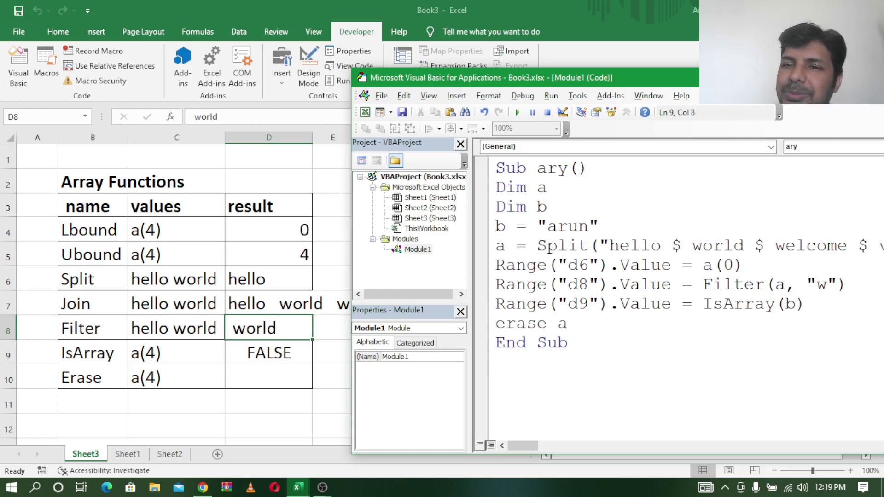
pyautogui.press('Return')
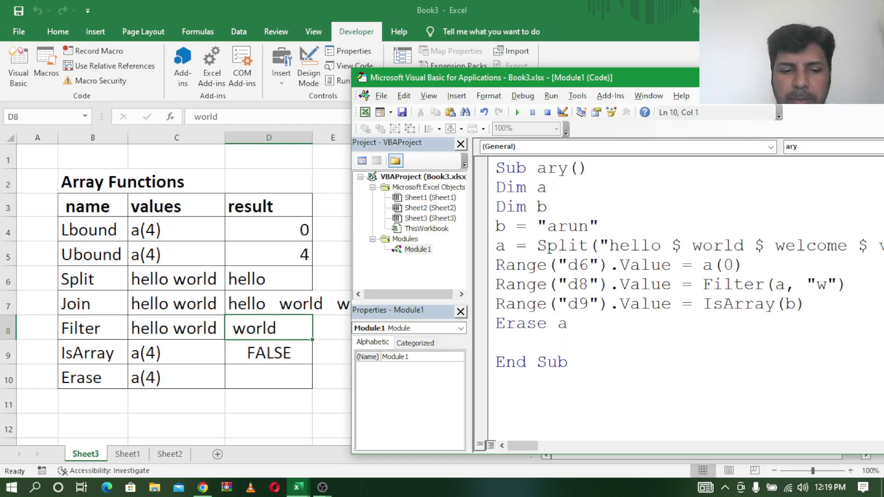
pyautogui.write('range(')
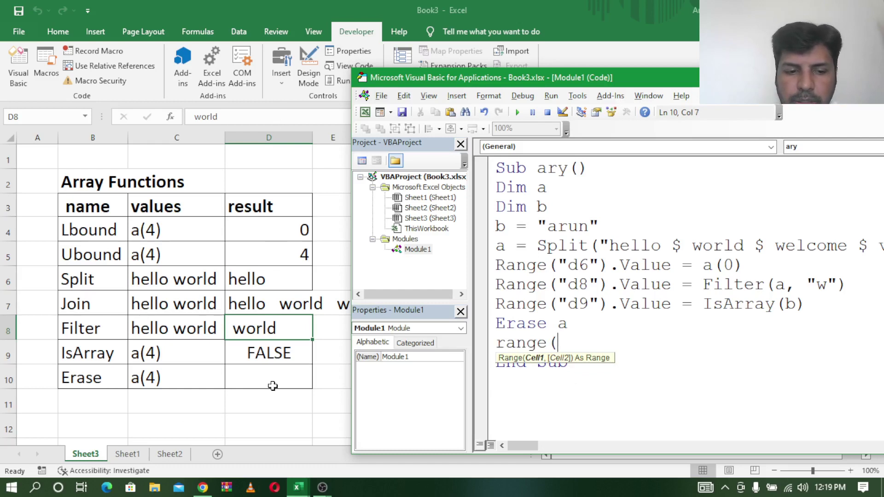
pyautogui.write('"d')
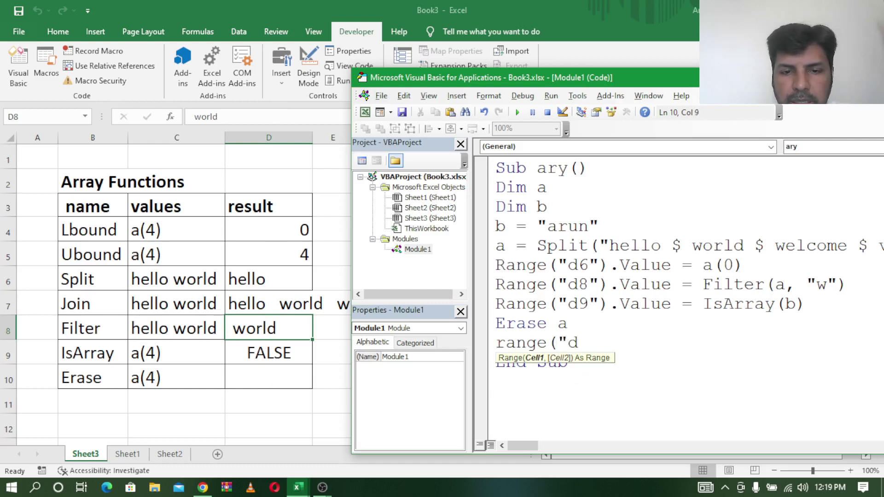
pyautogui.write('10')
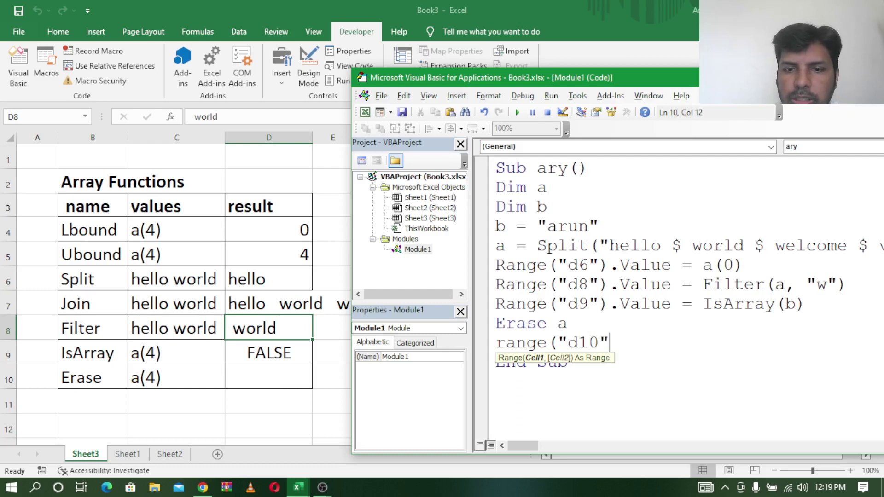
pyautogui.write(').v')
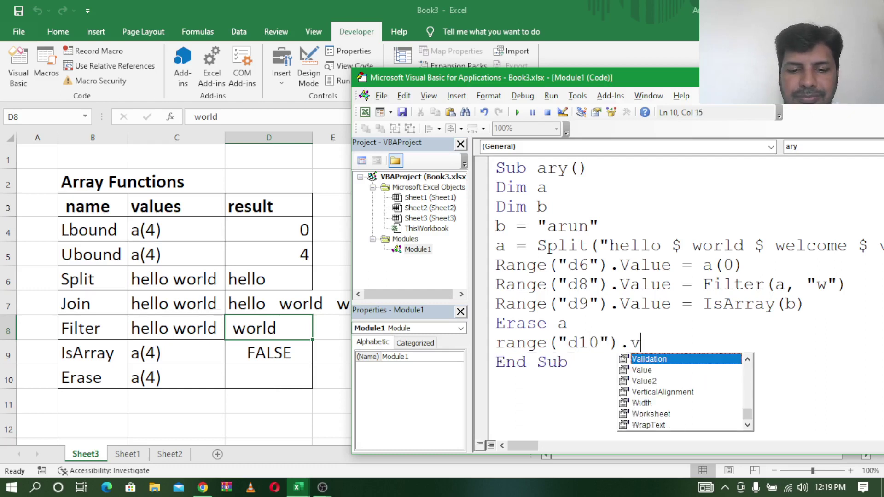
pyautogui.write('alue=')
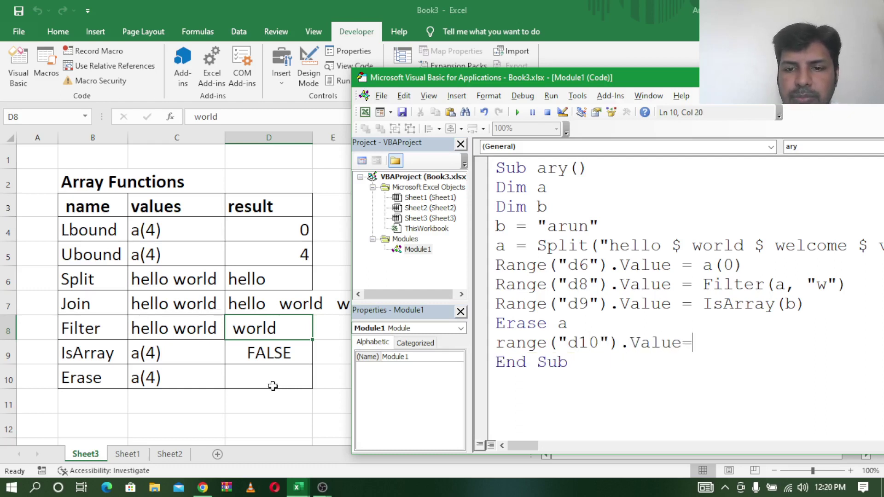
pyautogui.write('a(2')
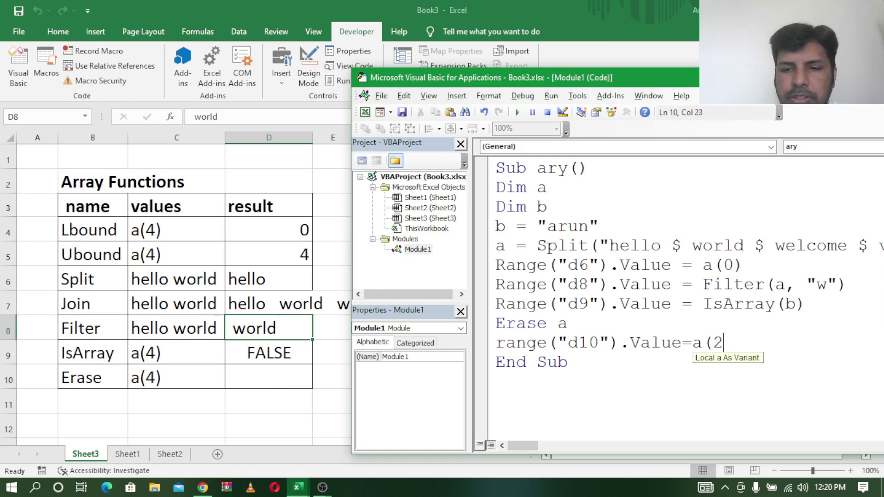
pyautogui.write(')')
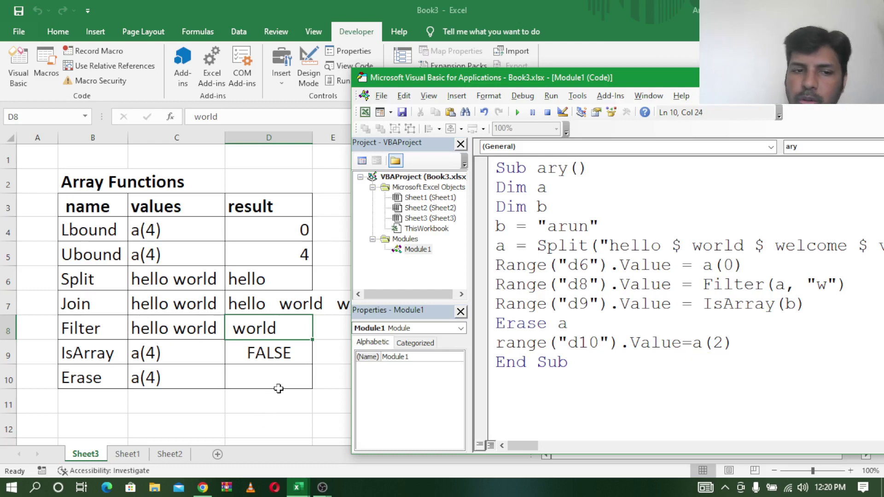
# Run the macro, debug the subscript-out-of-range error, and delete a(2) from the D10 line.
pyautogui.click(517, 112)
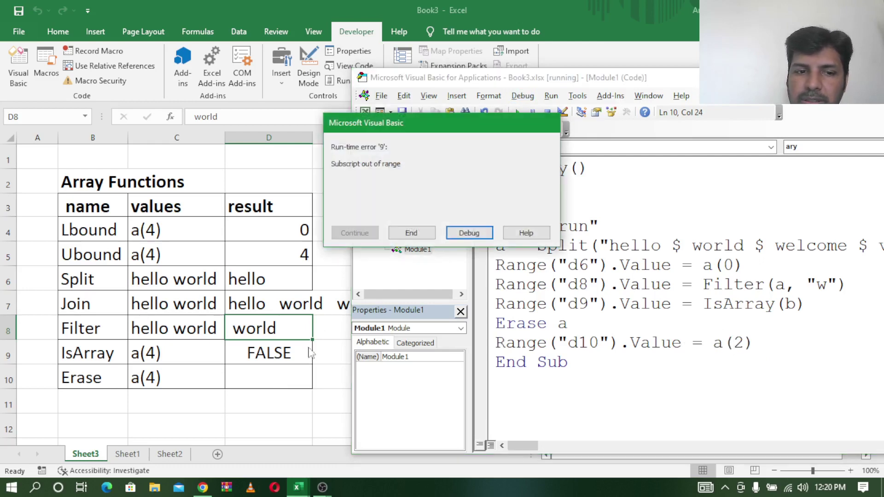
pyautogui.click(465, 234)
pyautogui.moveTo(723, 343)
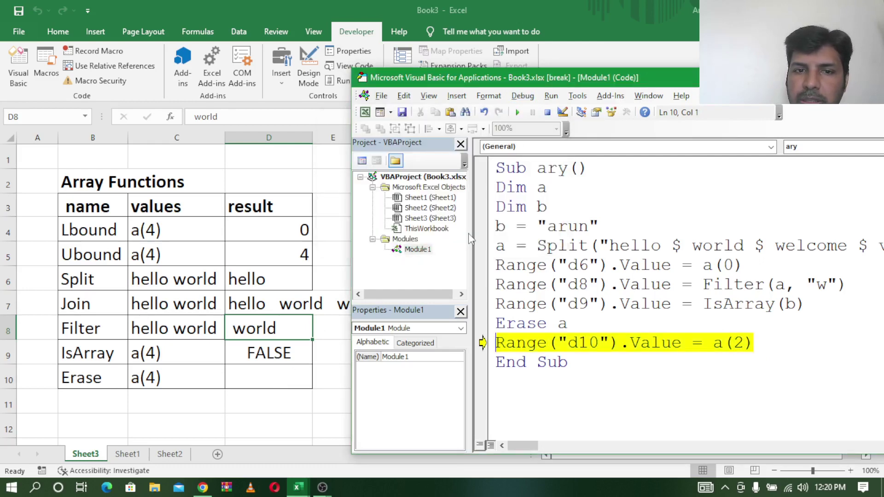
pyautogui.click(717, 343)
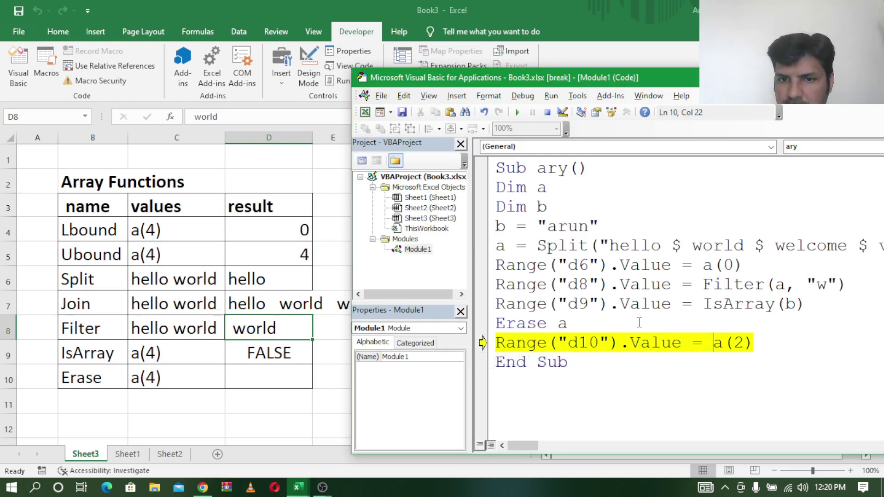
pyautogui.click(760, 335)
pyautogui.press('BackSpace')
pyautogui.press('BackSpace')
pyautogui.press('BackSpace')
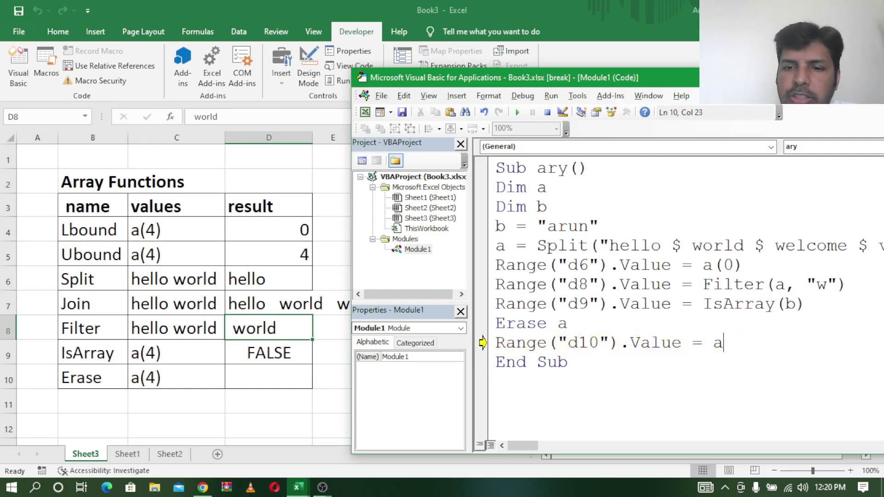
pyautogui.press('BackSpace')
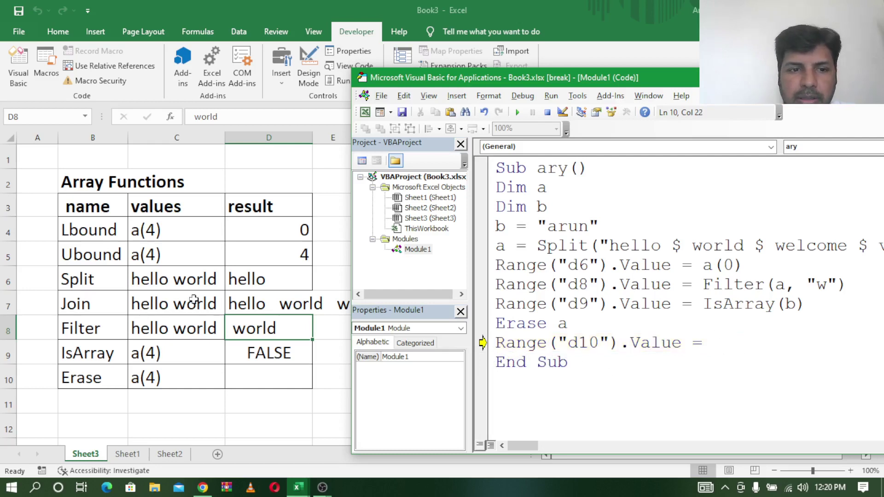
# Clear the joined text from cell D7 on the worksheet.
pyautogui.click(225, 303)
pyautogui.click(272, 304)
pyautogui.press('Delete')
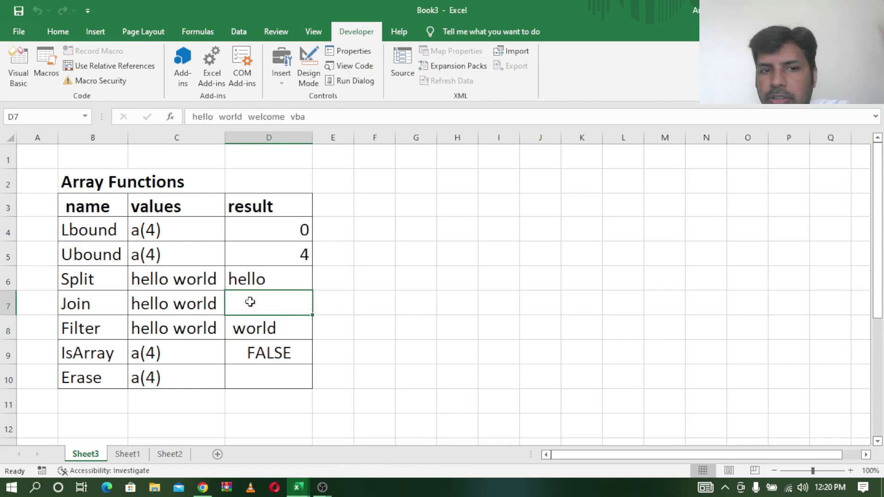
# Make the D10 line read Join(a), reset the paused macro, and return to the sheet.
pyautogui.moveTo(296, 487)
pyautogui.click(368, 443)
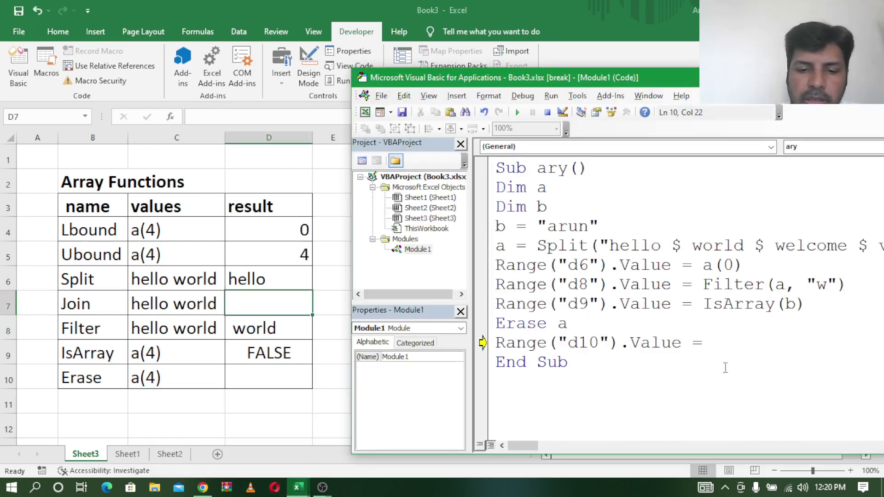
pyautogui.write('joim')
pyautogui.press('BackSpace')
pyautogui.write('n')
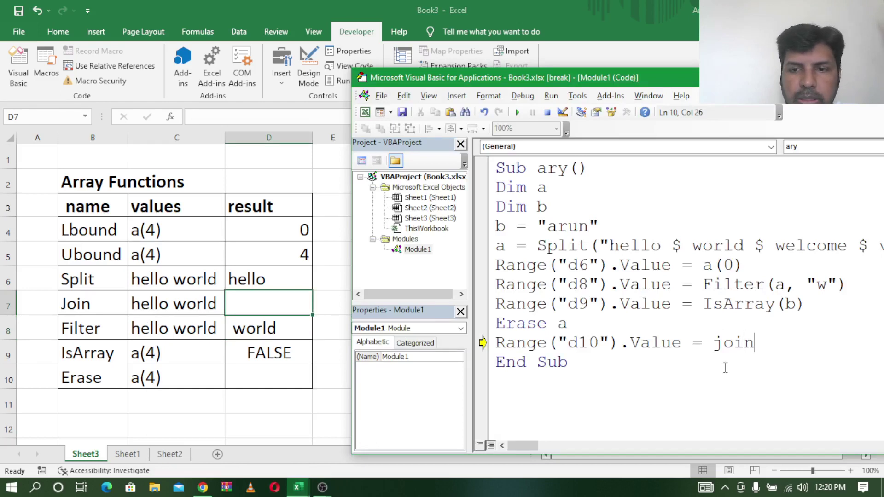
pyautogui.write('(a)')
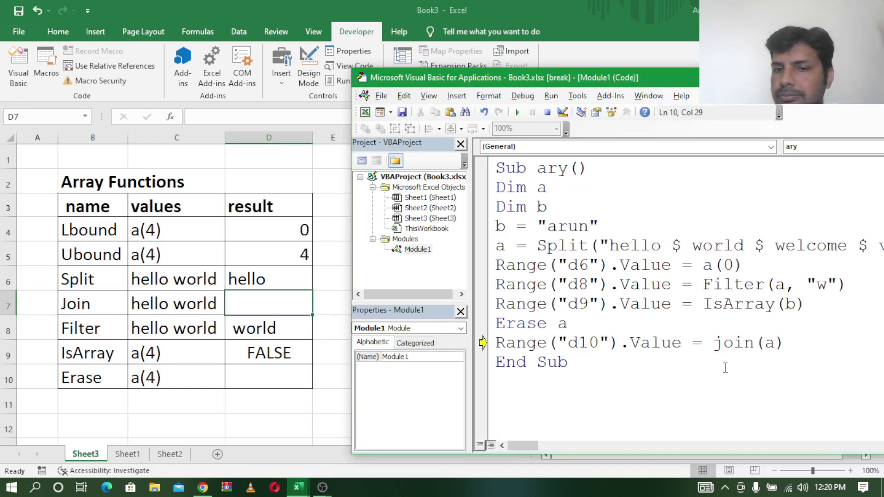
pyautogui.moveTo(568, 323); pyautogui.dragTo(518, 327)
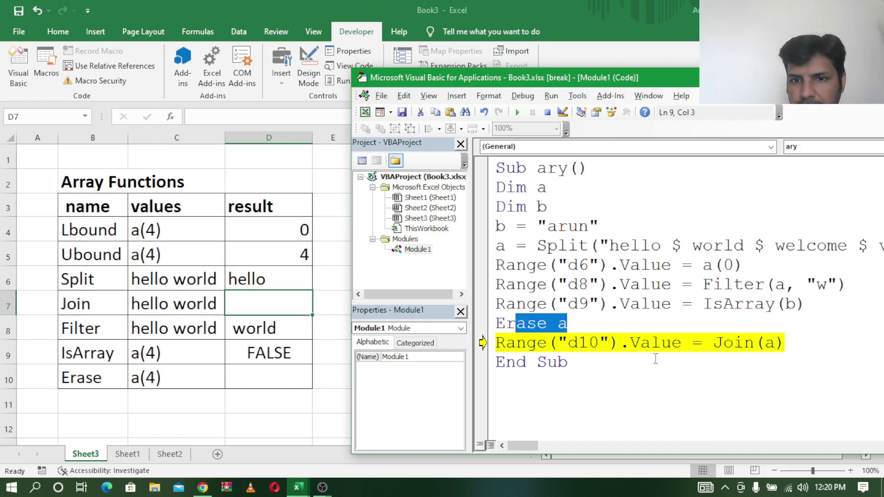
pyautogui.click(668, 343)
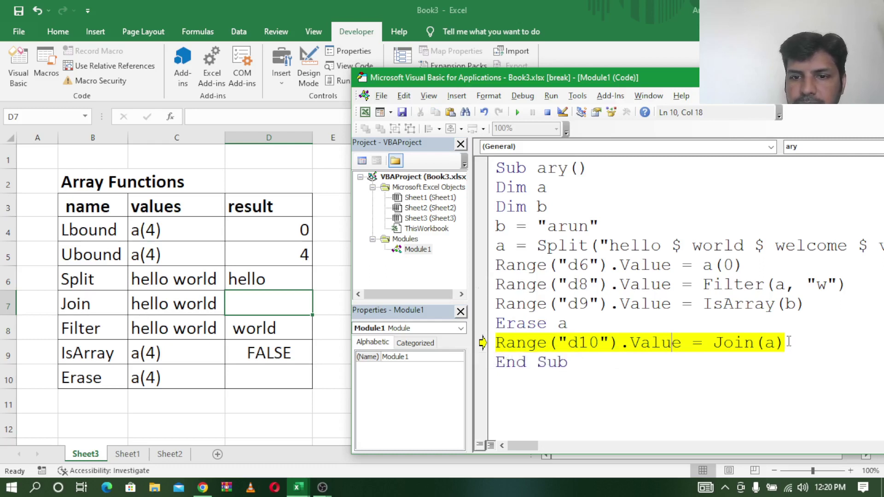
pyautogui.press('Right')
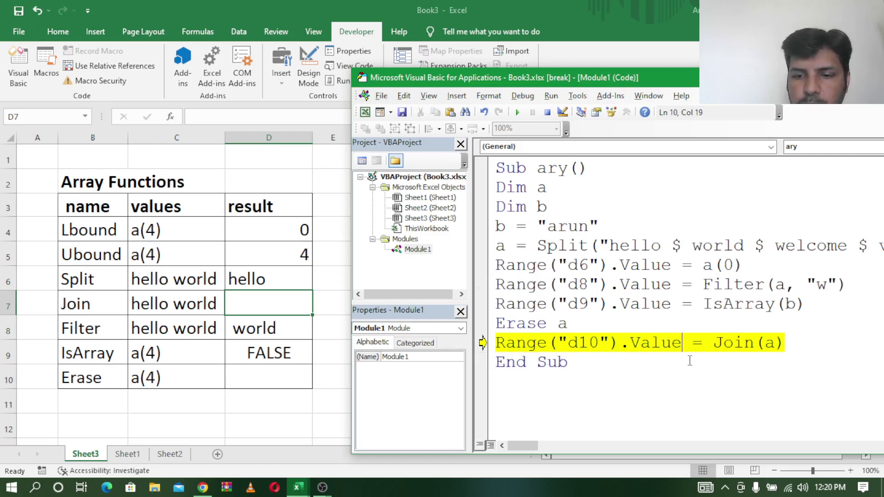
pyautogui.click(547, 112)
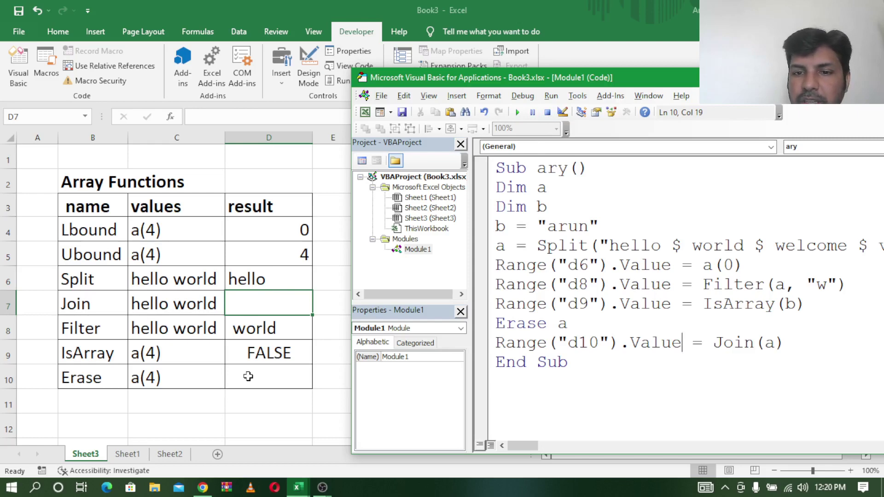
pyautogui.click(248, 377)
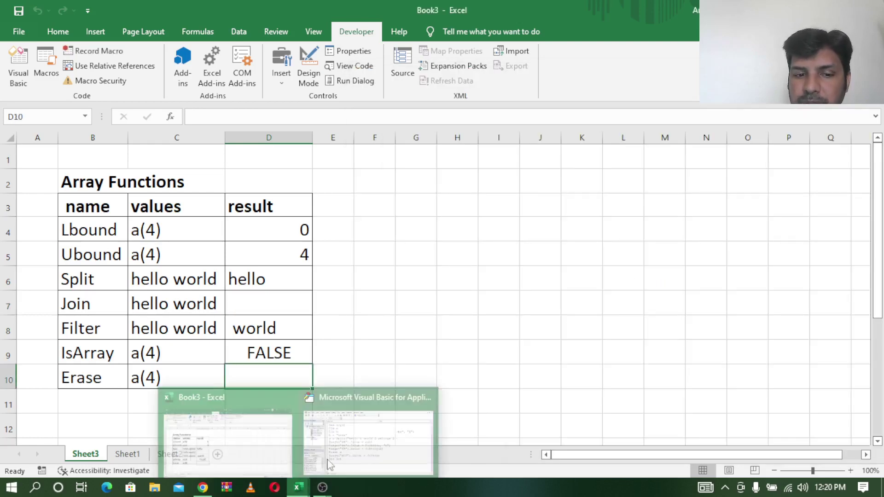
# Remove the Erase a statement above Join(a), rerun, and check D10 on the sheet.
pyautogui.click(330, 464)
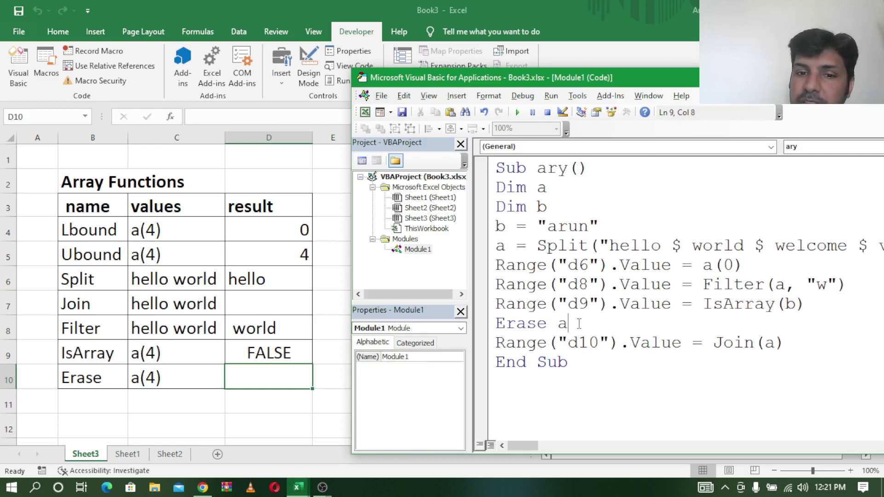
pyautogui.moveTo(566, 323); pyautogui.dragTo(486, 327)
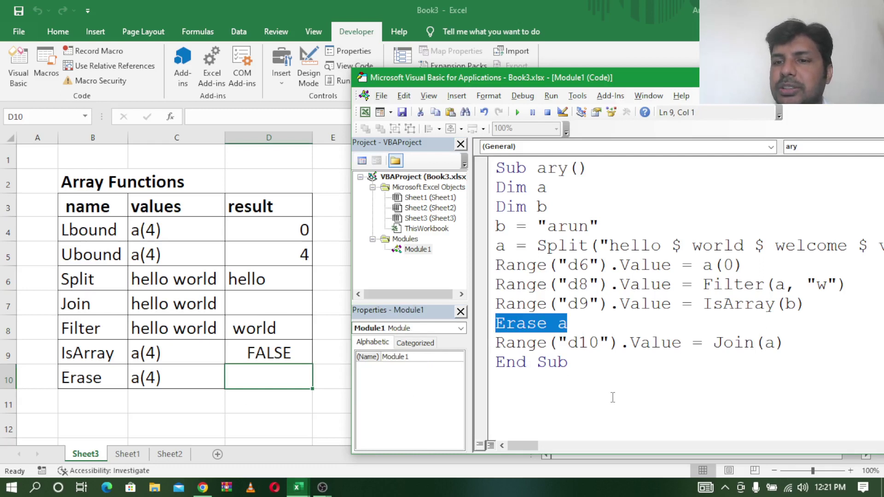
pyautogui.moveTo(784, 343); pyautogui.dragTo(712, 343)
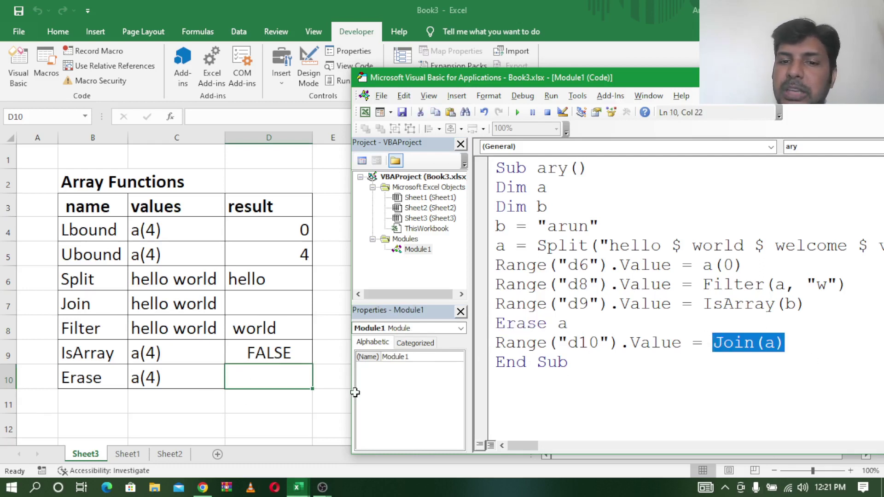
pyautogui.moveTo(569, 324); pyautogui.dragTo(495, 323)
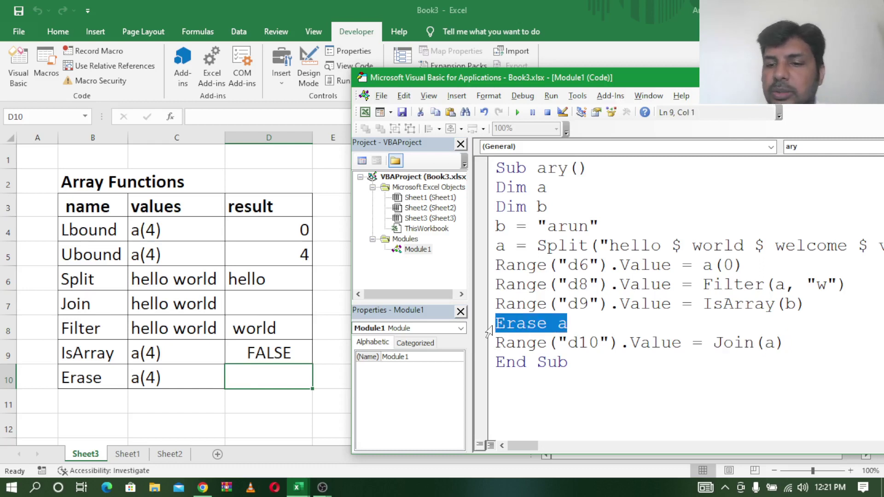
pyautogui.press('Delete')
pyautogui.click(517, 112)
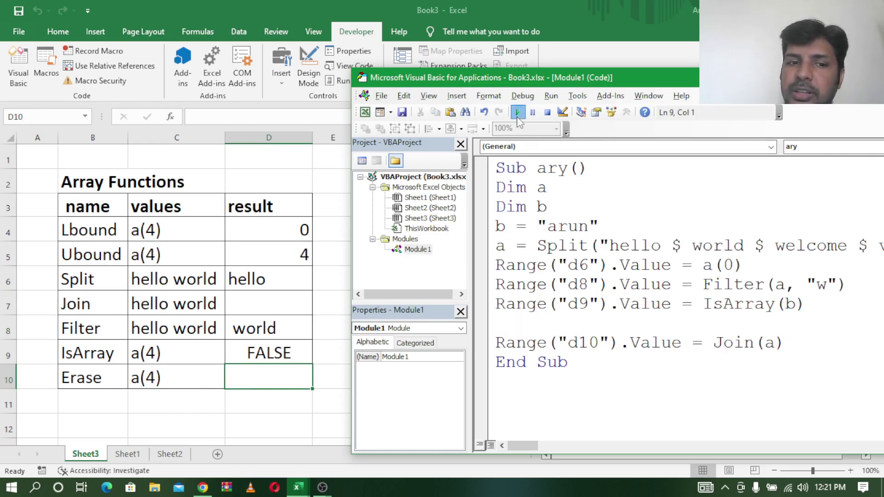
pyautogui.click(295, 375)
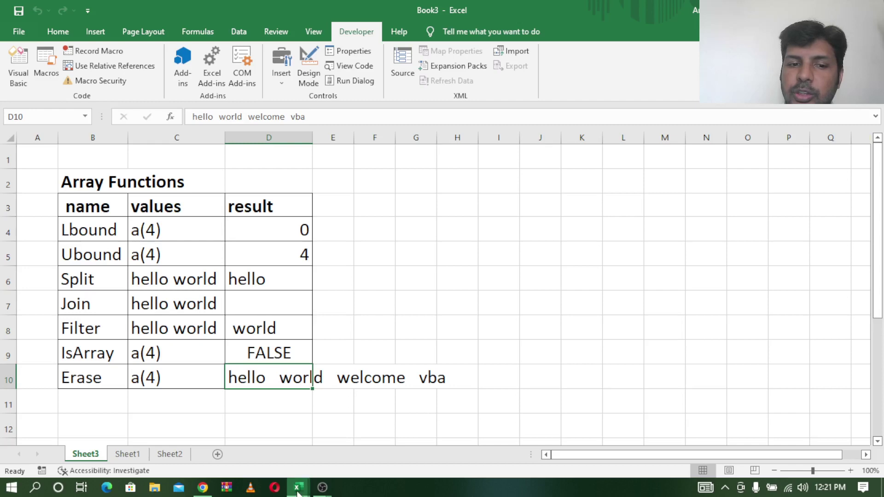
pyautogui.moveTo(297, 487)
pyautogui.click(381, 426)
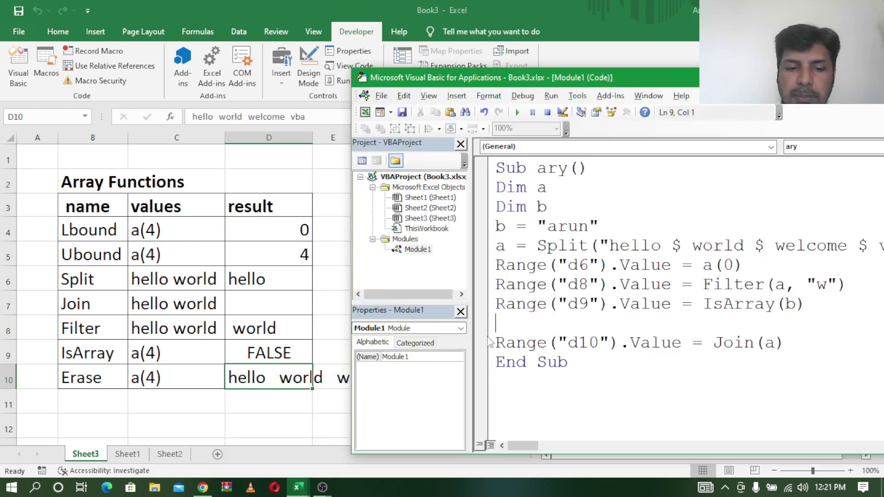
# Retype erase a on line 9, rerun the macro, and move the code editor left.
pyautogui.write('erase')
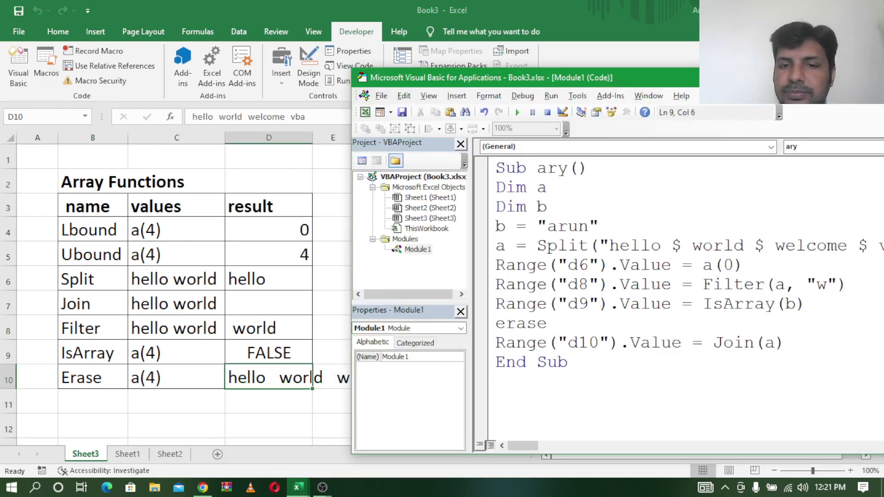
pyautogui.write(' a')
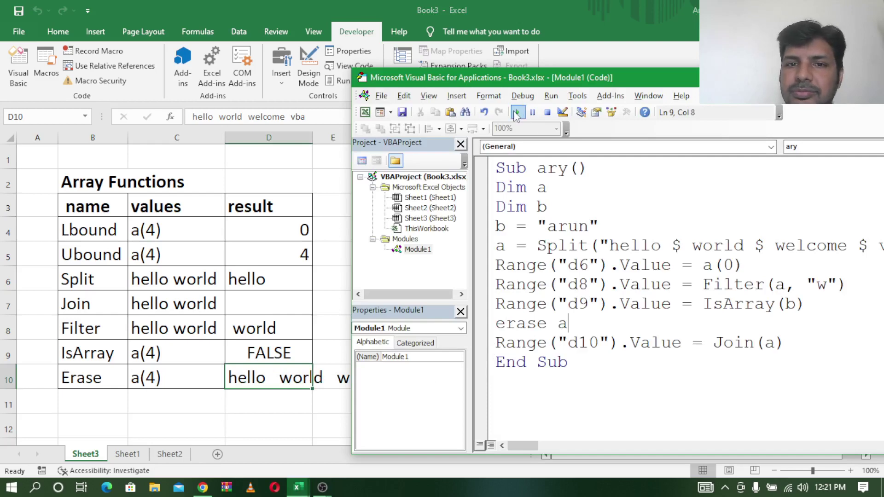
pyautogui.click(517, 112)
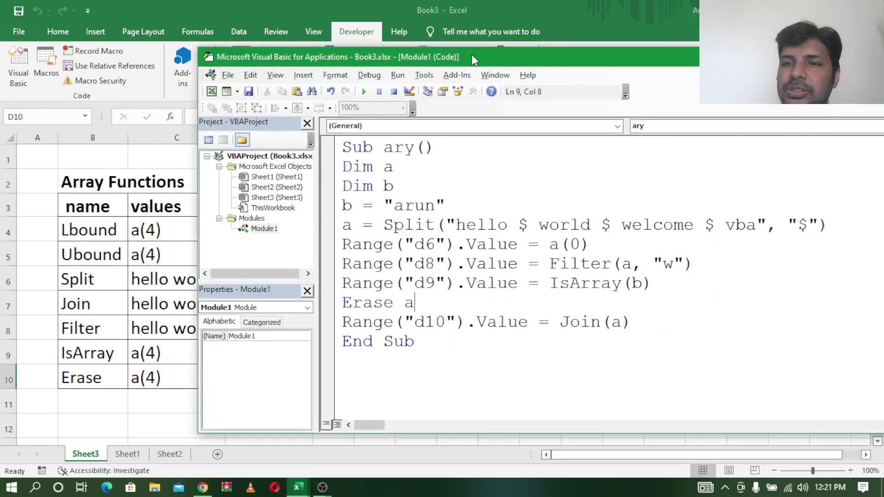
pyautogui.moveTo(625, 76); pyautogui.dragTo(591, 85)
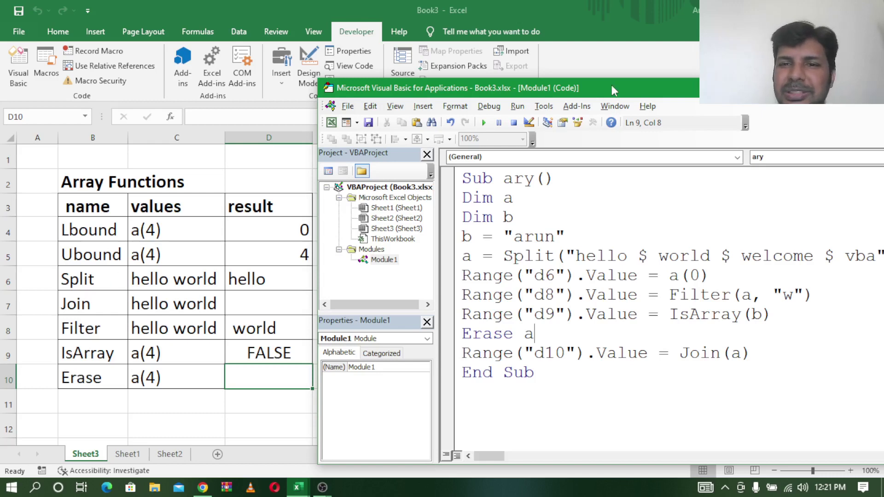
pyautogui.moveTo(611, 85); pyautogui.dragTo(453, 72)
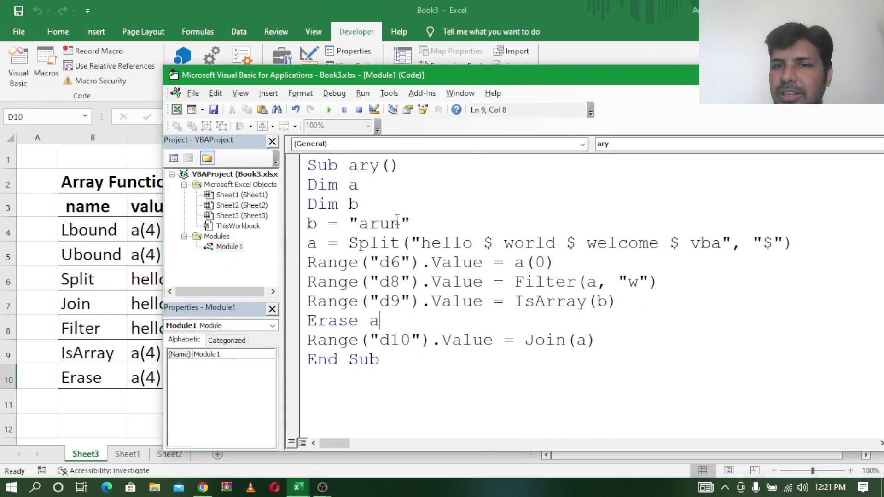